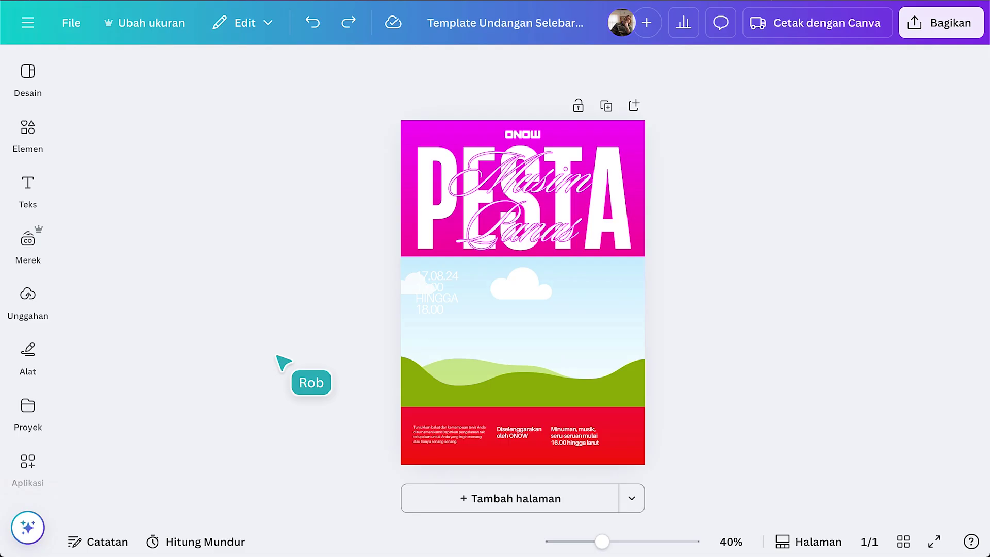
Fill the empty landscape frame in the middle of the flyer with the photo from the Onow brand kit.
click(29, 241)
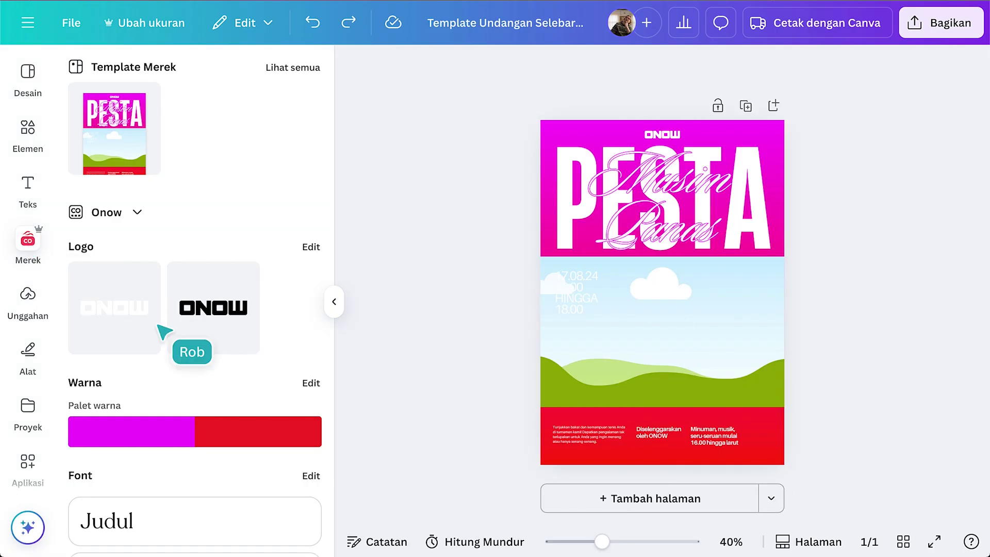
scroll(163, 332, down, 10)
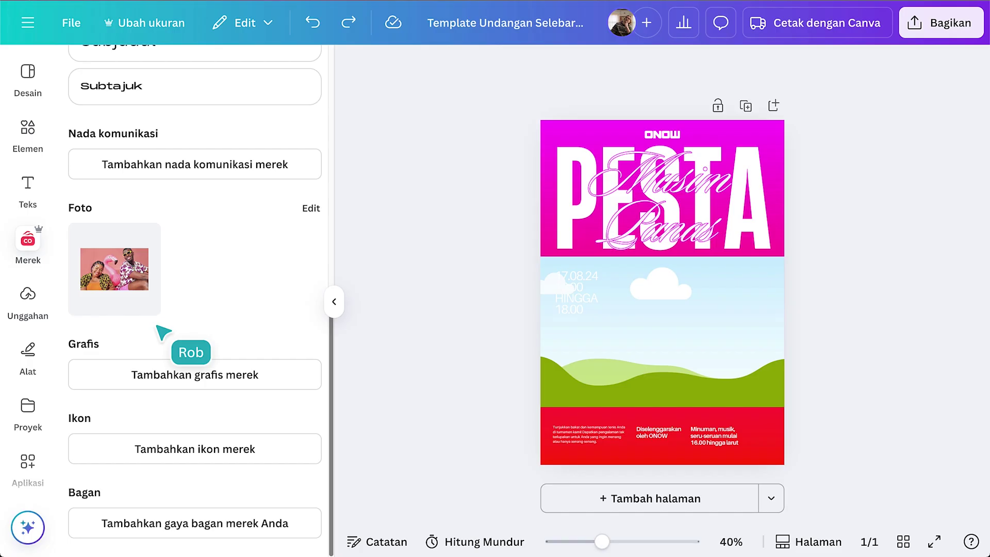
drag(126, 291, 567, 321)
Apply the Klasik duotone effect to the flyer photo at intensity 100.
click(388, 69)
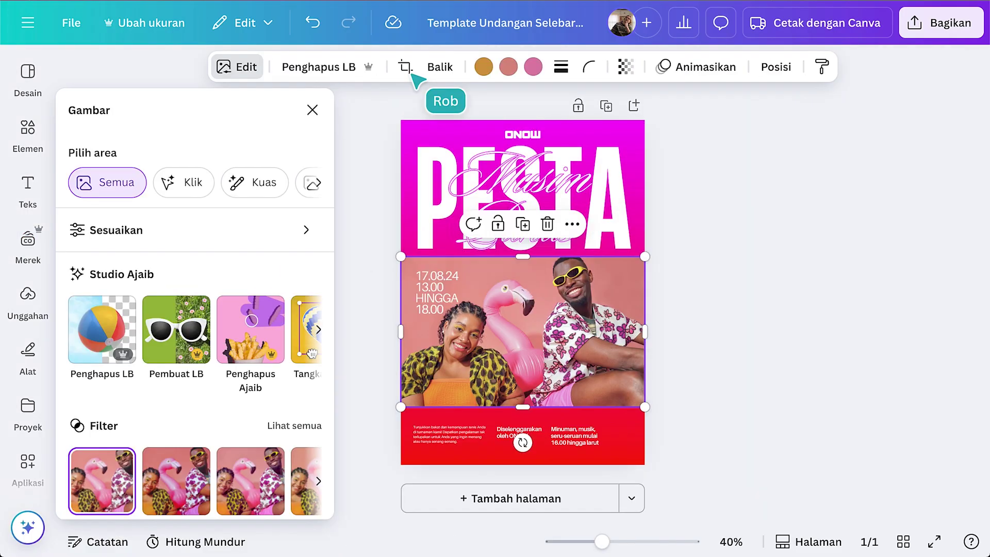
scroll(312, 294, down, 5)
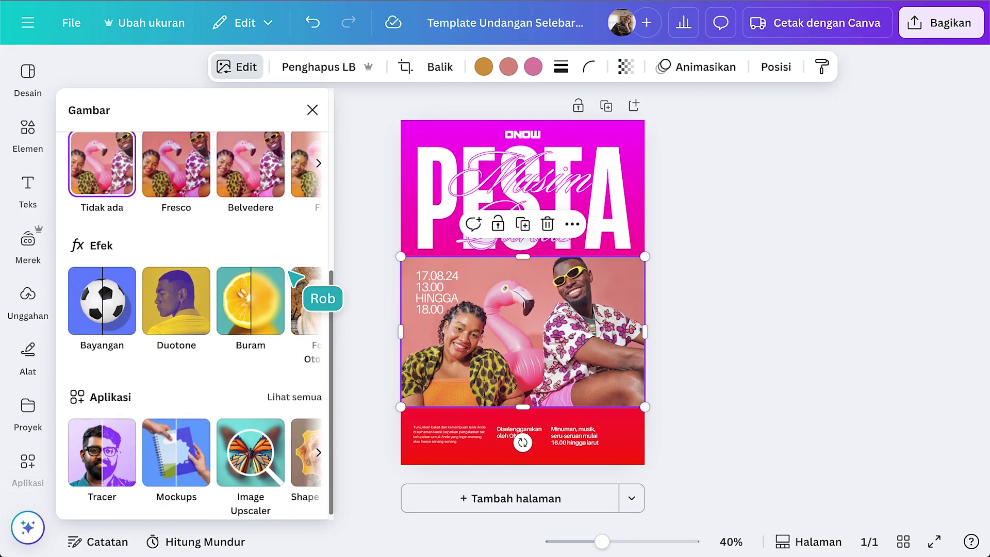
click(174, 332)
scroll(174, 331, down, 10)
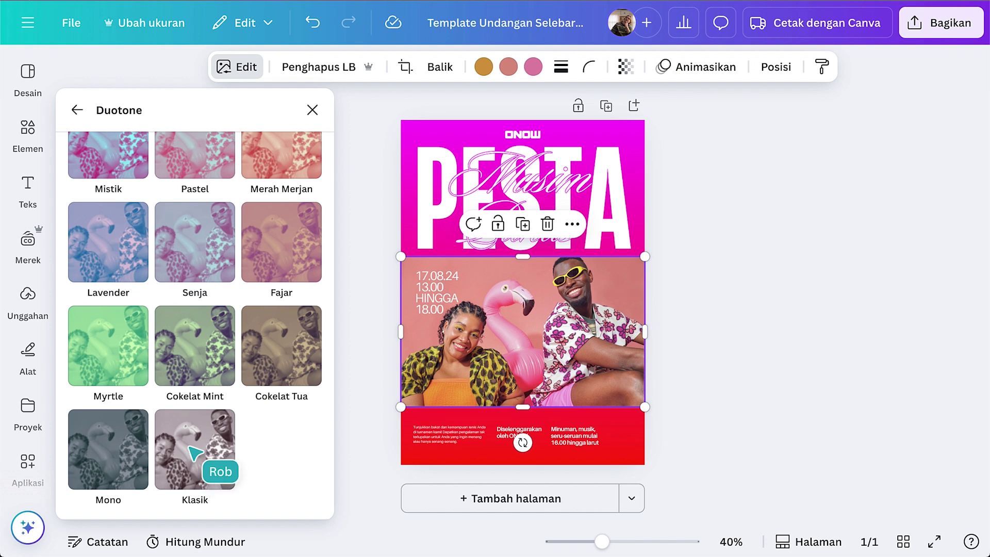
click(195, 453)
mouse_move(270, 485)
mouse_down()
mouse_move(193, 485)
mouse_move(270, 484)
mouse_up()
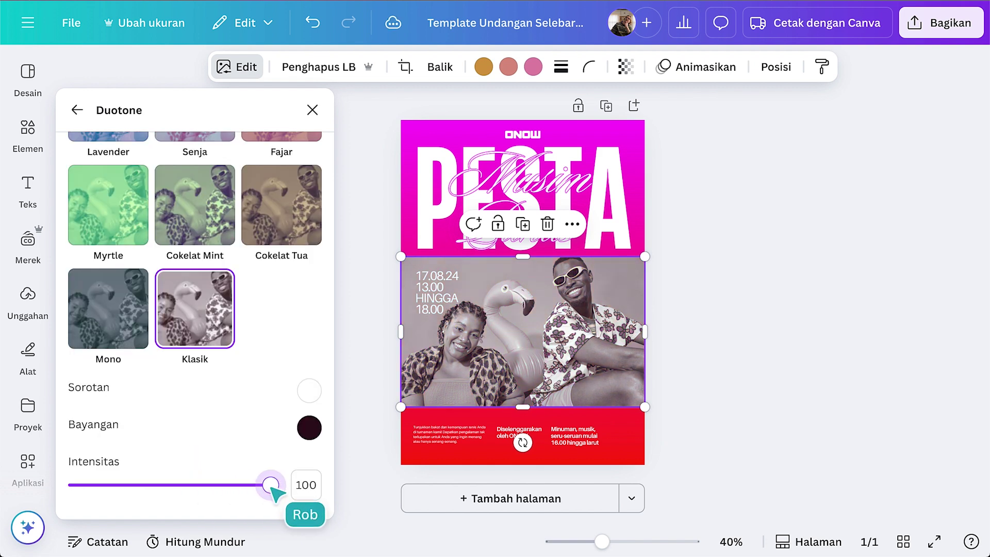
Lower the photo's contrast (Kontras) to -41 and close the image adjustments.
click(81, 112)
scroll(216, 302, up, 5)
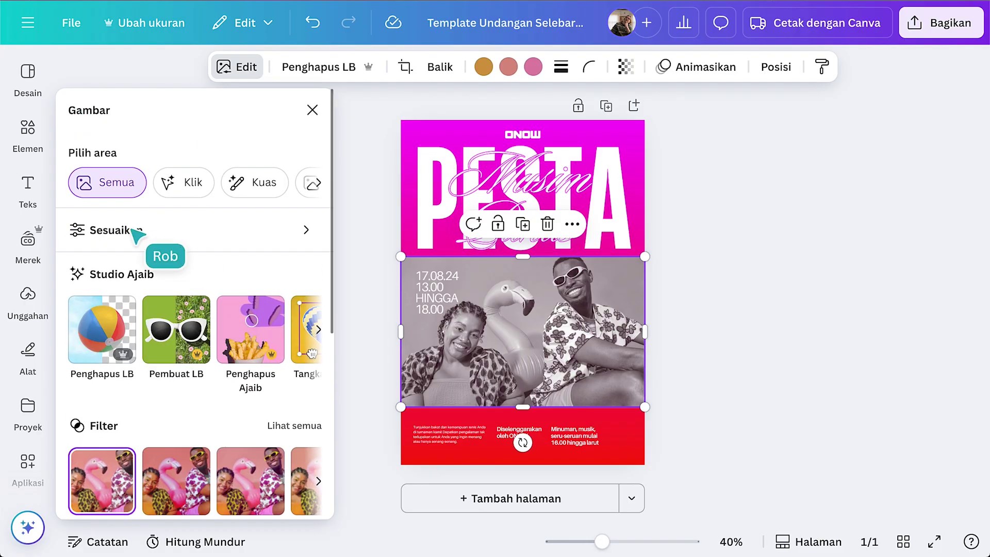
click(136, 229)
scroll(195, 305, down, 4)
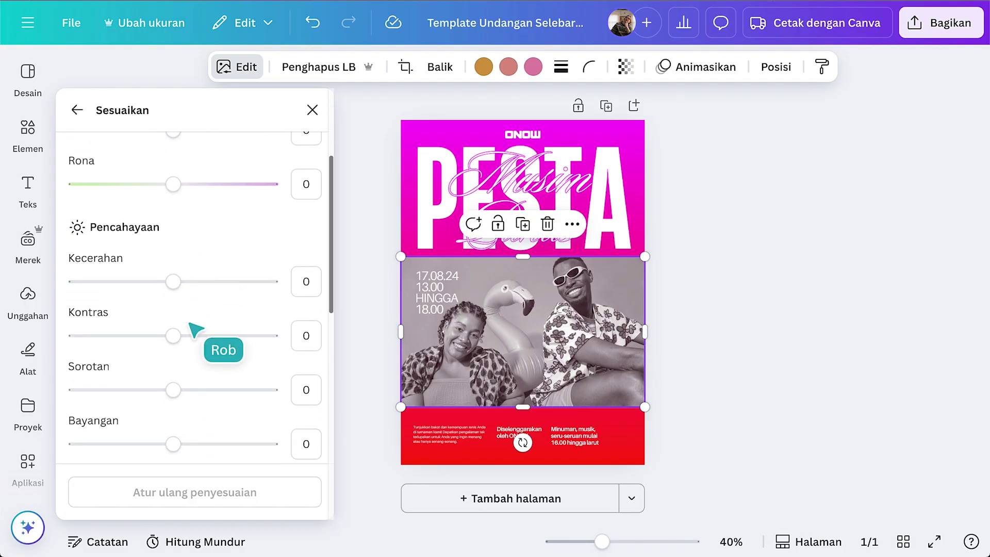
drag(174, 336, 133, 336)
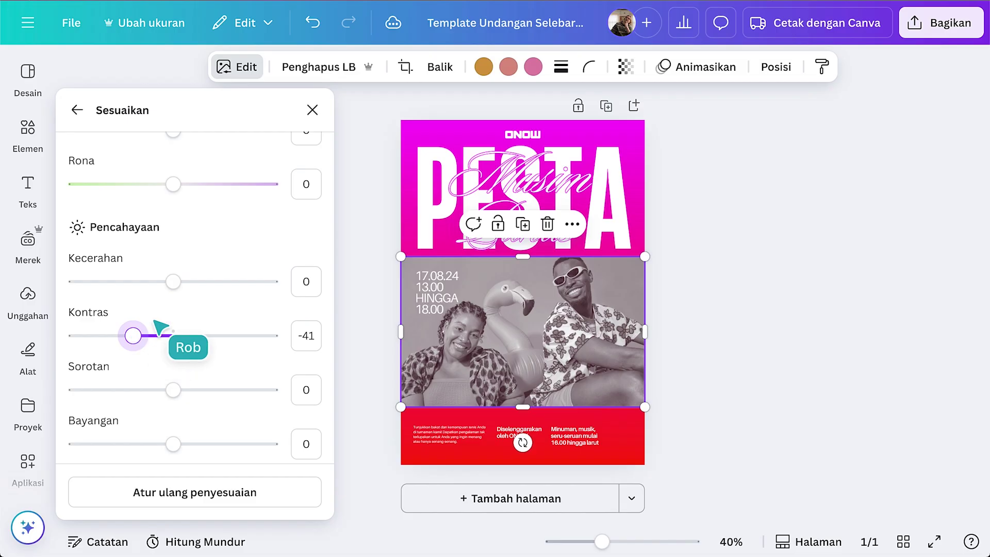
click(312, 110)
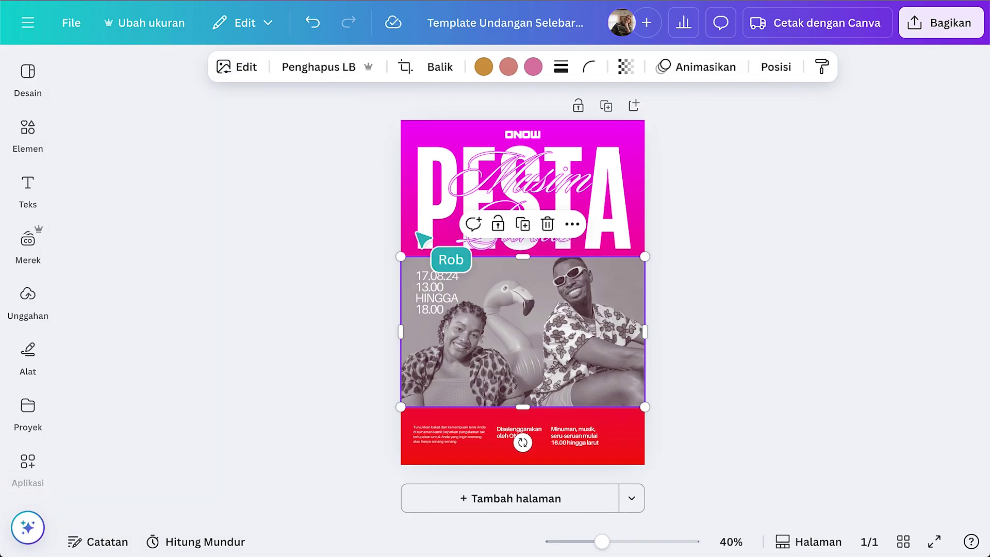
Replace the date and time text over the photo with "07.12.26 16.00 SAMPAI LARUT".
double_click(434, 285)
text(07.)
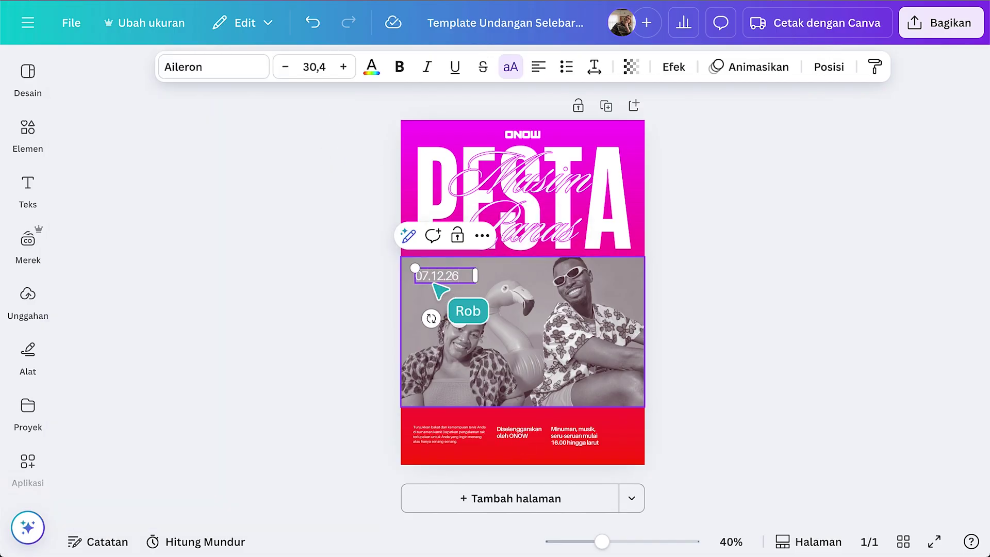
key(Escape)
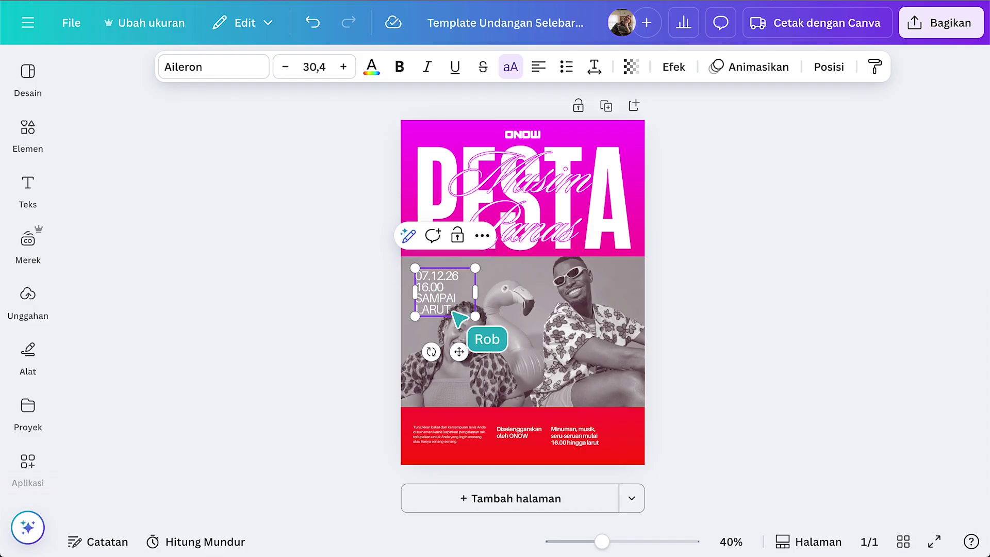
Replace the small footer paragraph with AI-written text from the prompt "Tulis 2-3 kalimat untuk undangan pesta musim panas di atap".
click(460, 447)
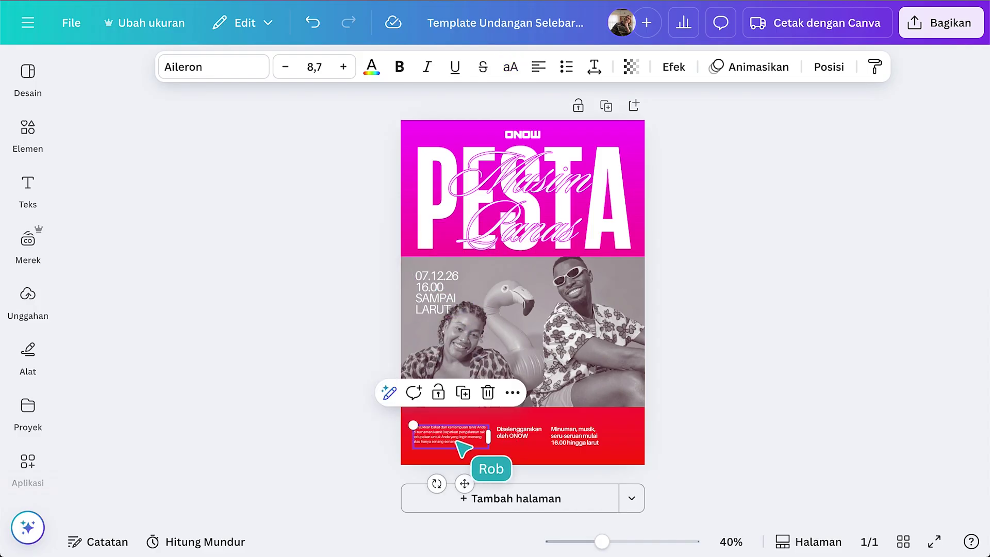
click(390, 394)
click(325, 75)
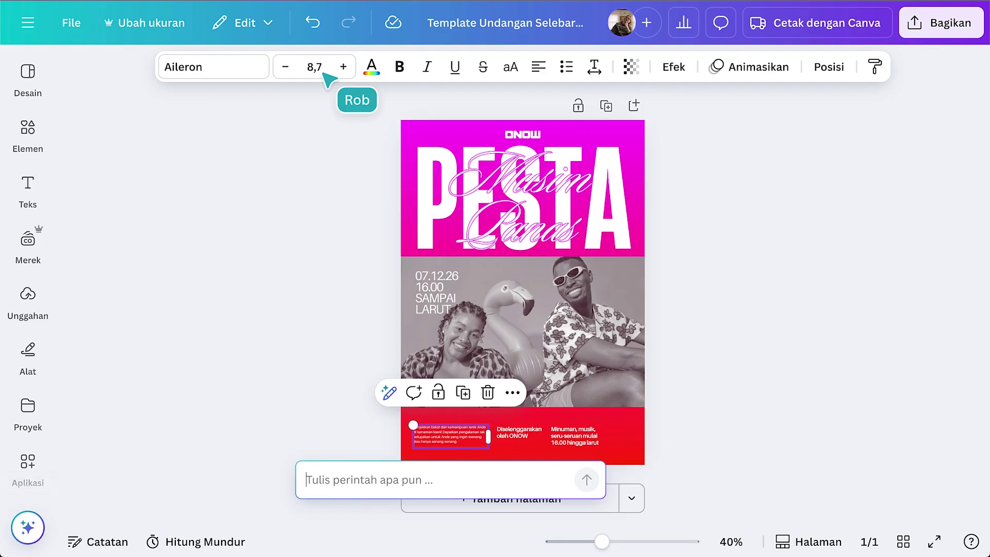
text(T)
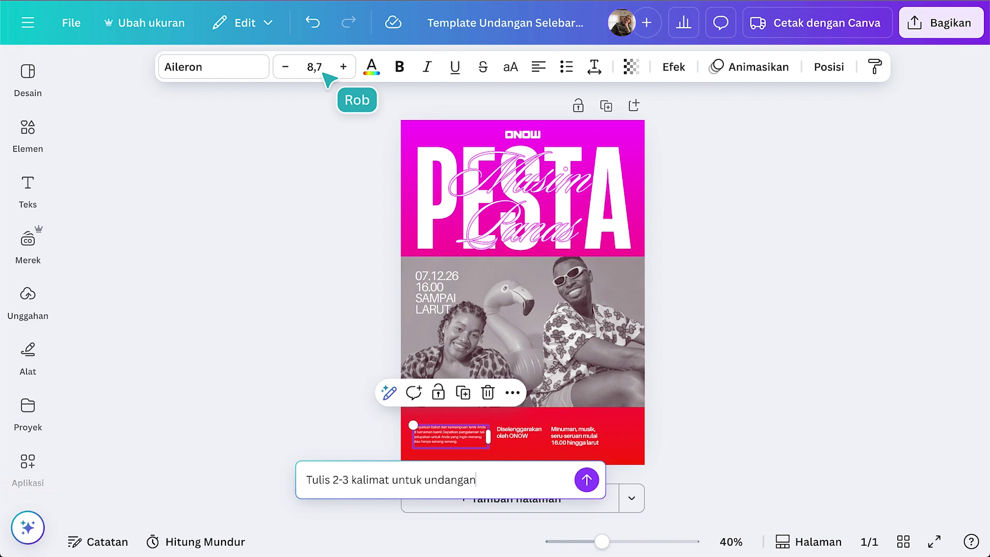
text( panas di atap)
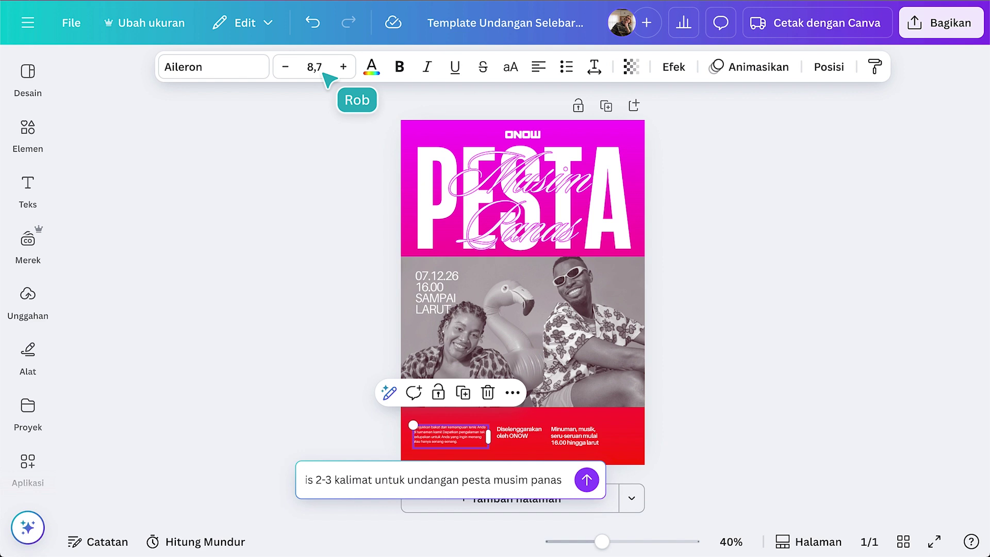
click(588, 480)
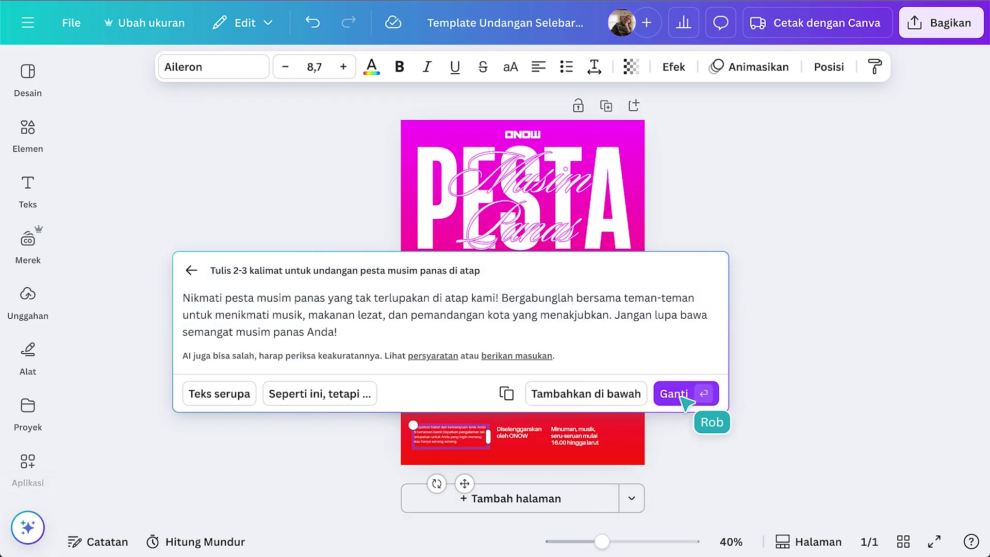
click(682, 398)
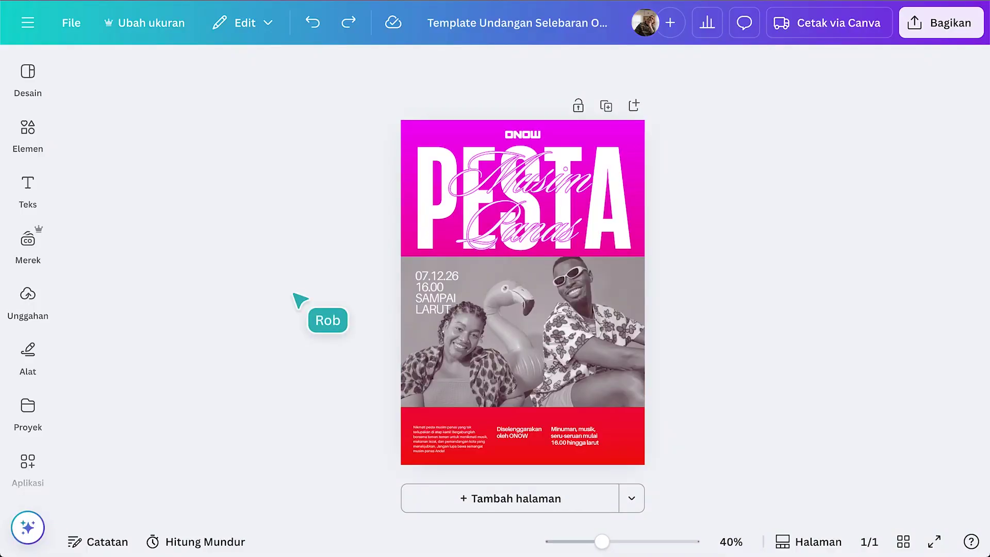
click(32, 465)
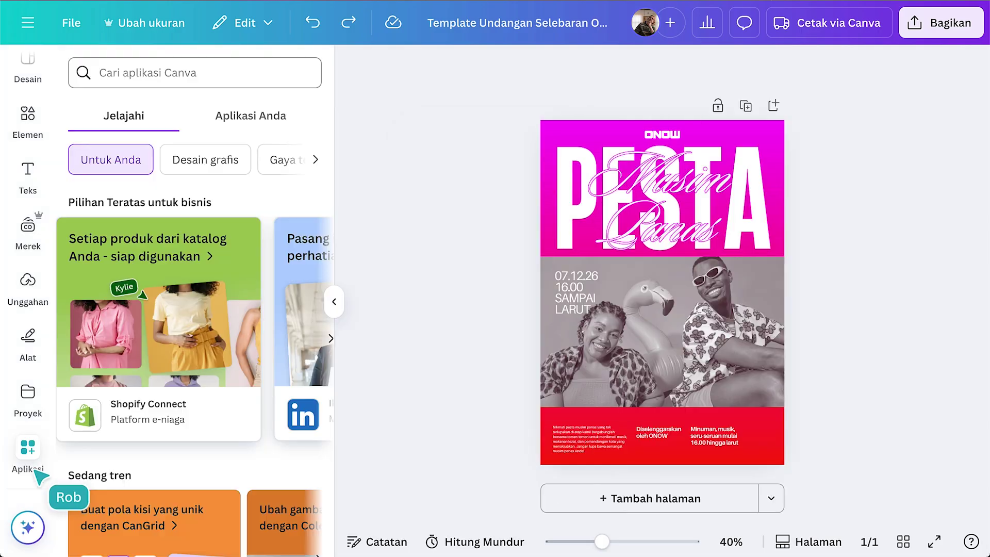
text(kod)
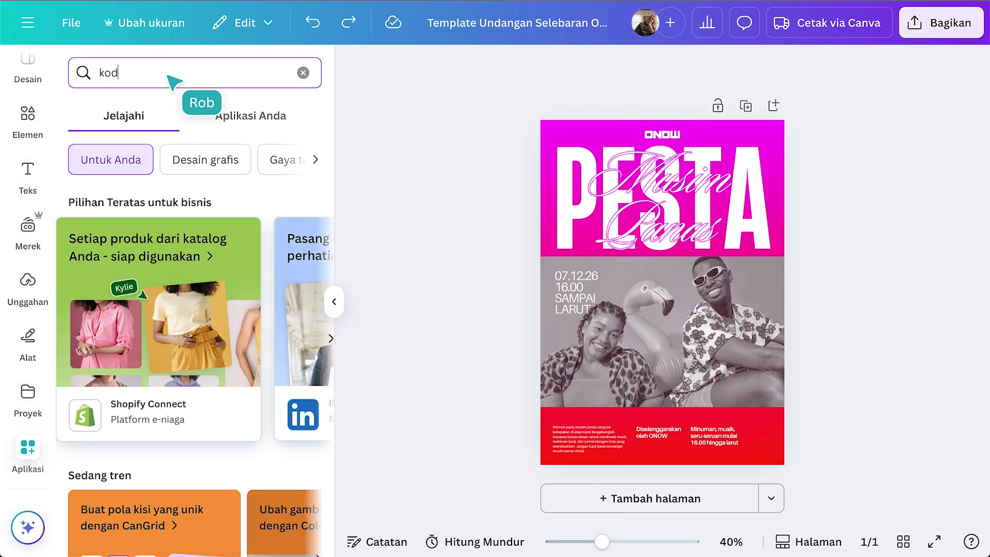
text(e qr)
key(Return)
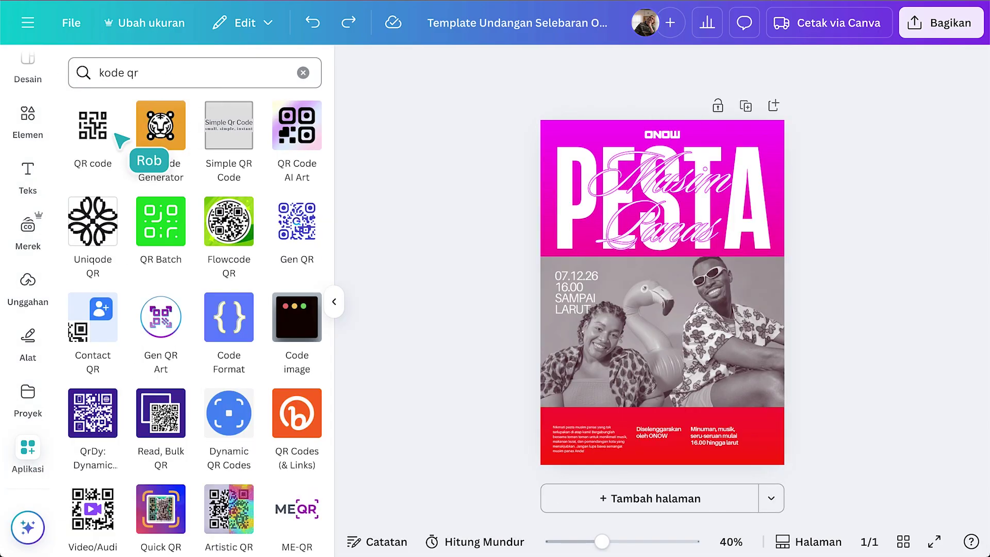
click(104, 132)
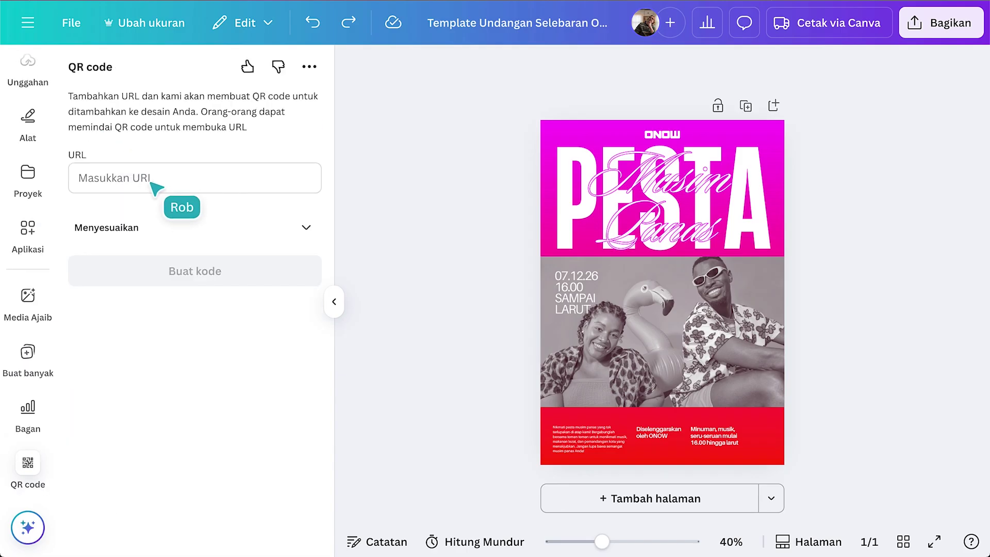
text(www.summerparty.com)
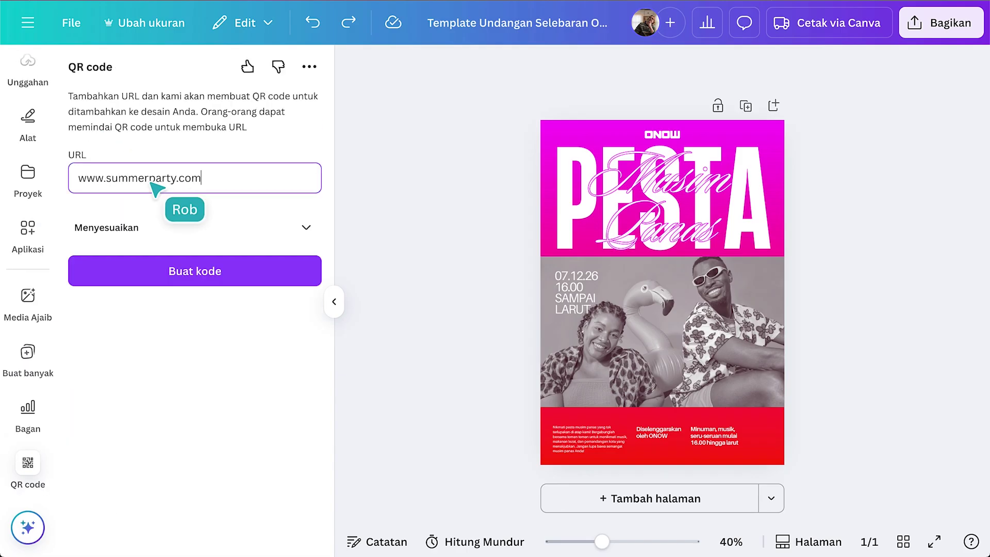
click(182, 272)
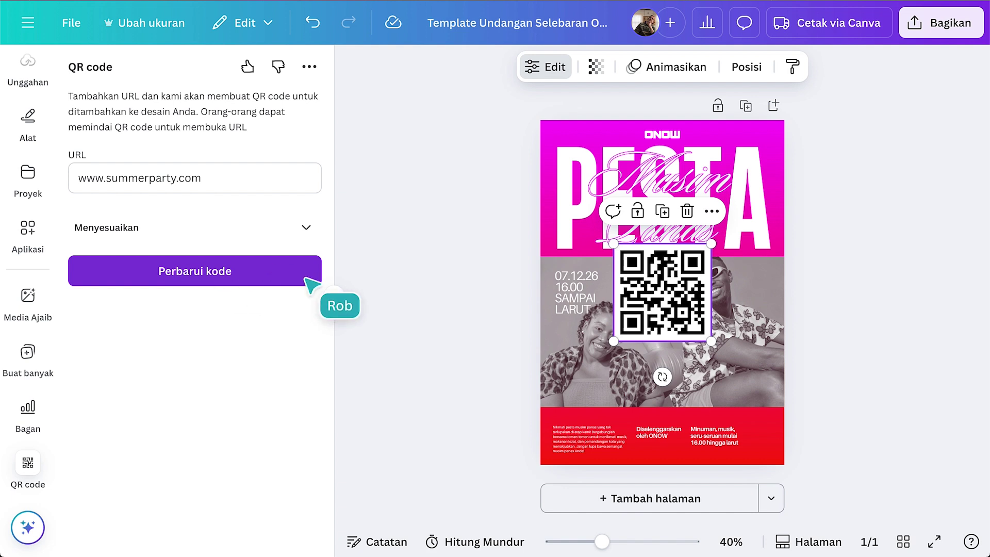
Shrink the QR code and place it in the red footer, to the right of the "Minuman, musik" text.
click(333, 301)
key(alt)
drag(475, 247, 626, 439)
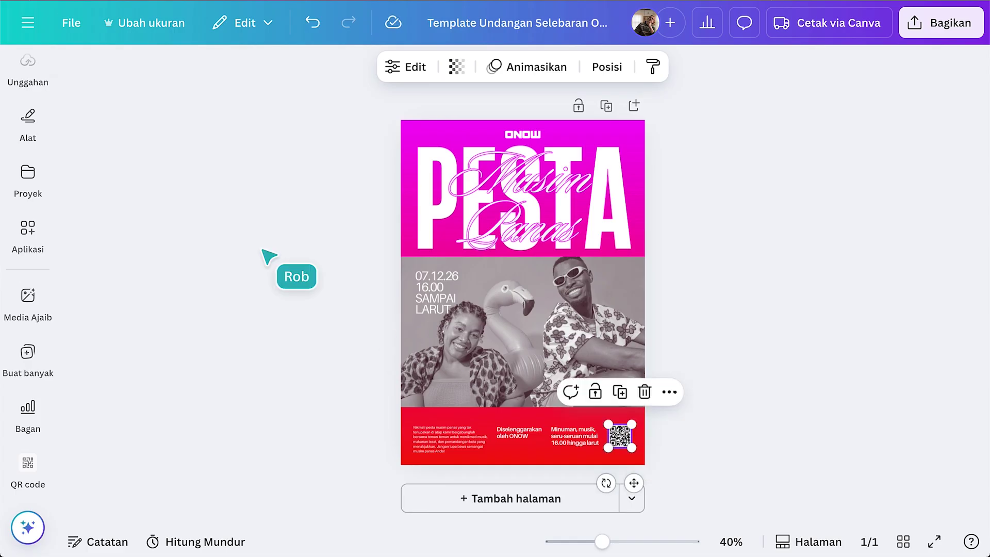
Turn on the print bleed display (Tampilkan bleed cetakan) for the flyer and select the photo to check its edges.
click(73, 28)
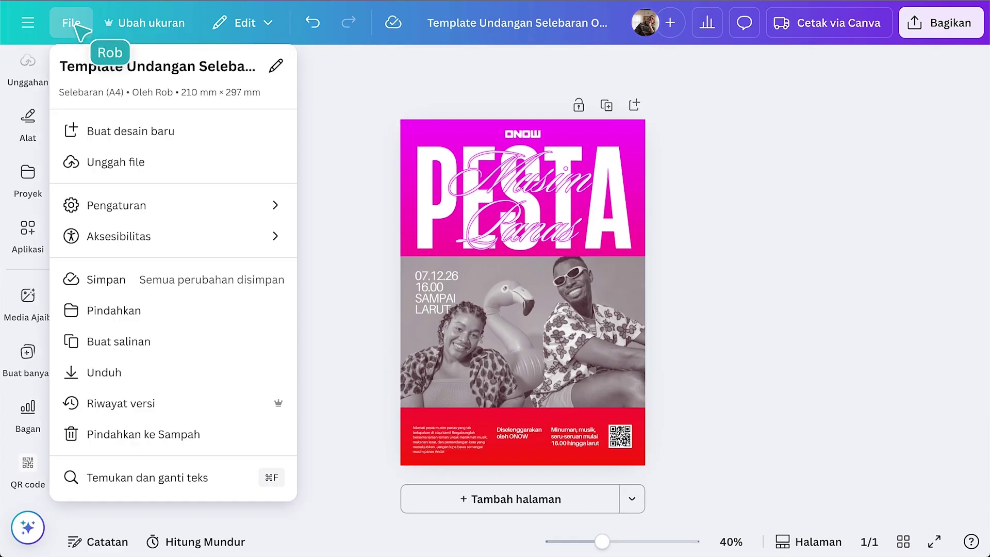
click(126, 211)
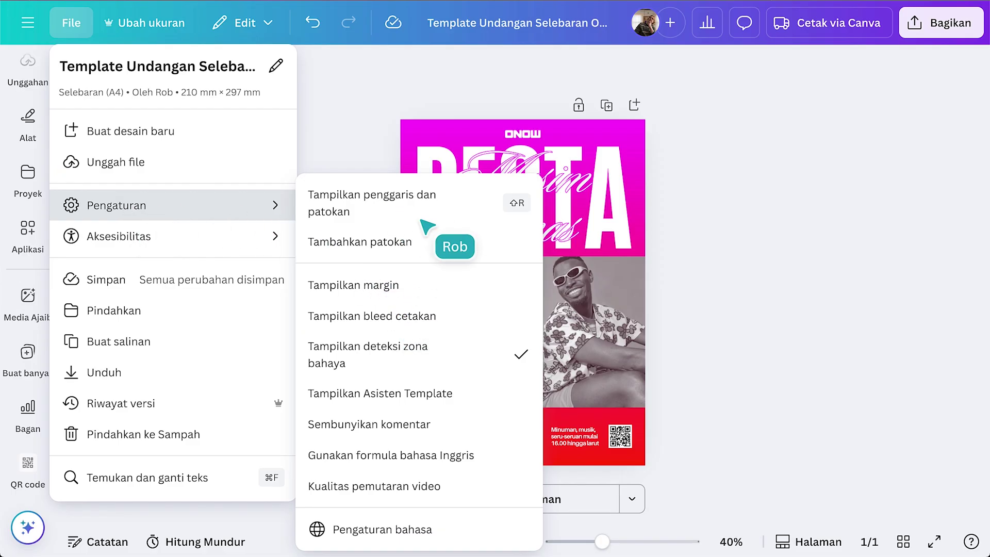
click(424, 315)
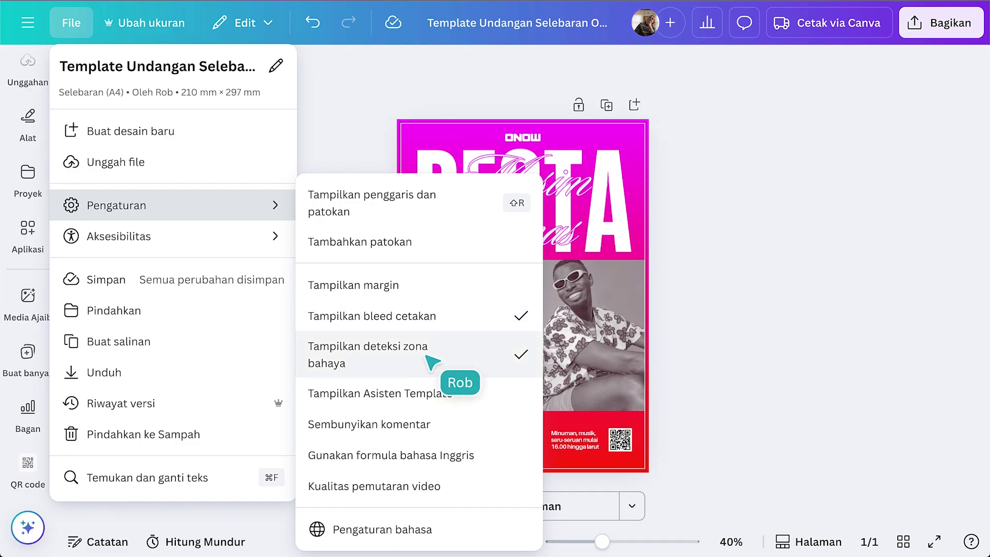
click(589, 340)
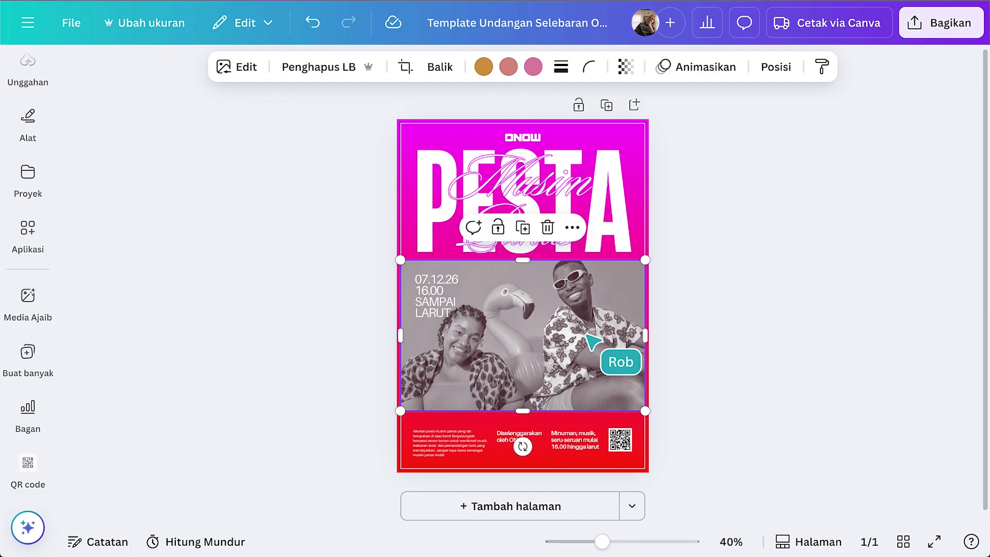
drag(590, 340, 561, 335)
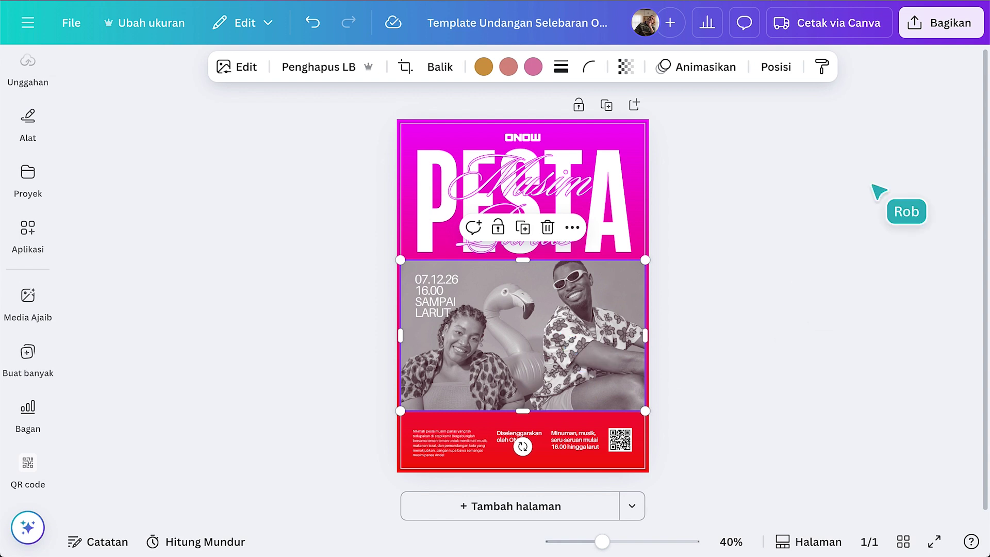
Start sharing the design and add two team members as recipients by name.
click(941, 30)
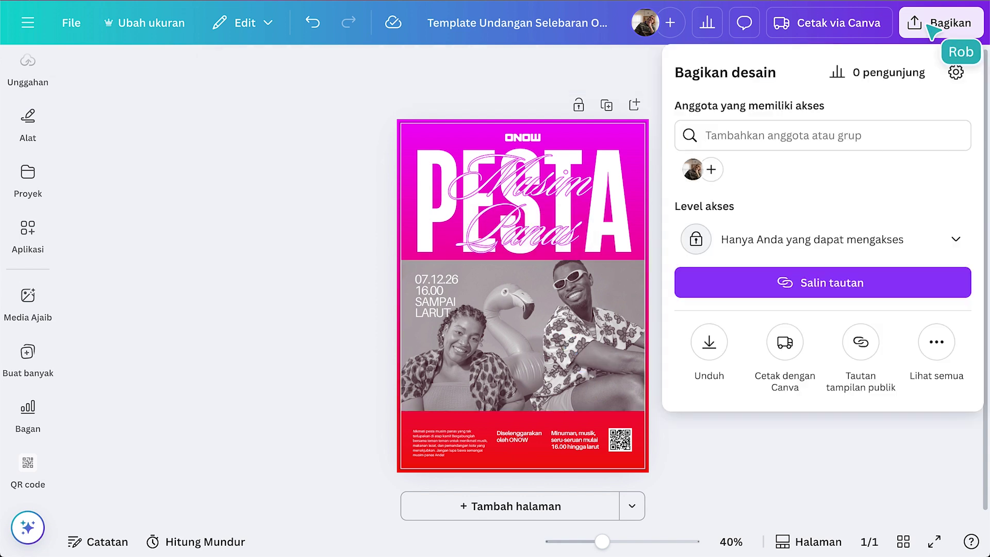
click(712, 171)
text(Ma)
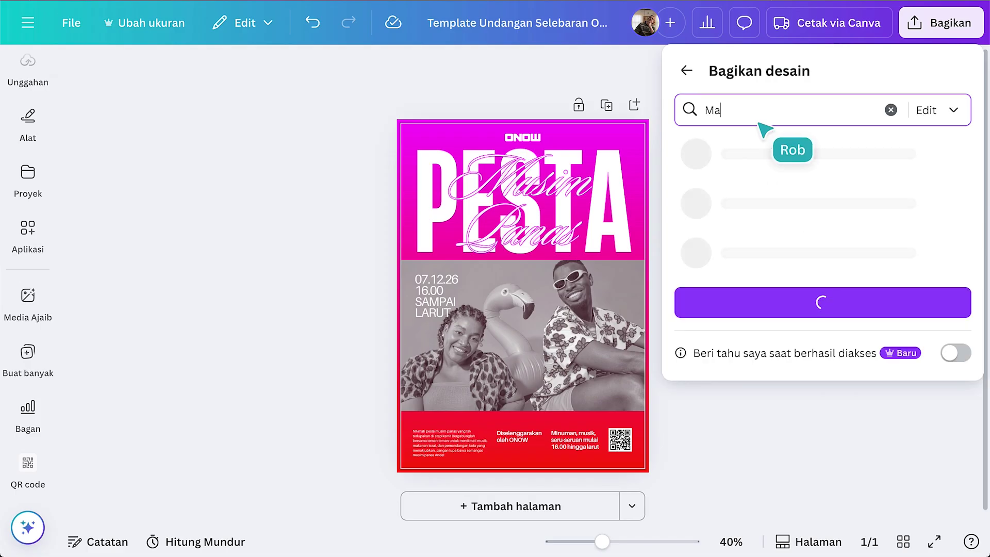
key(Return)
text(Sa)
key(Return)
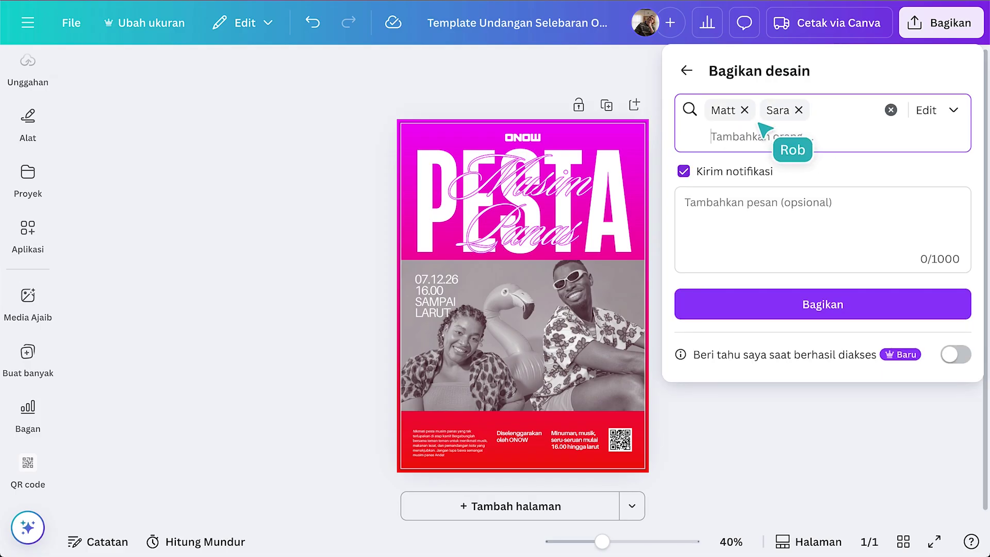
Add the message "Hai tim! Ini siap ditinjau. Terima kasih!" to the share invitation and give the recipients edit access (Bisa edit).
click(782, 253)
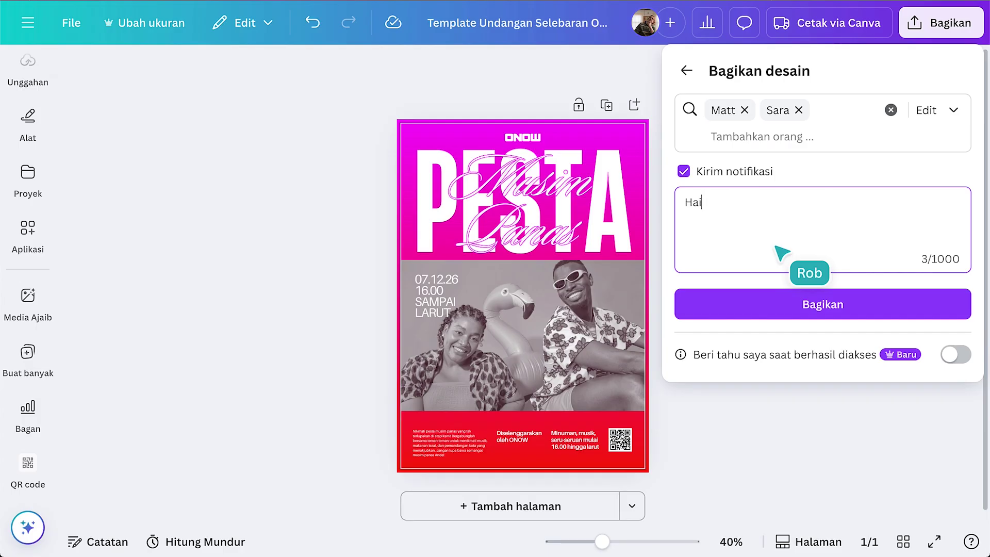
text(Hai tim! Ini siap ditinjau. Terima kasih!)
click(935, 111)
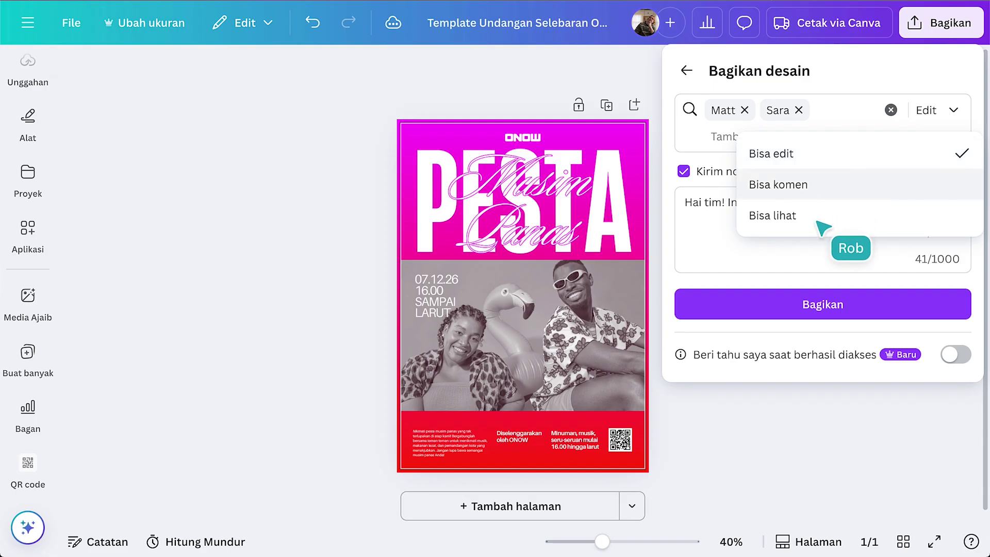
click(798, 157)
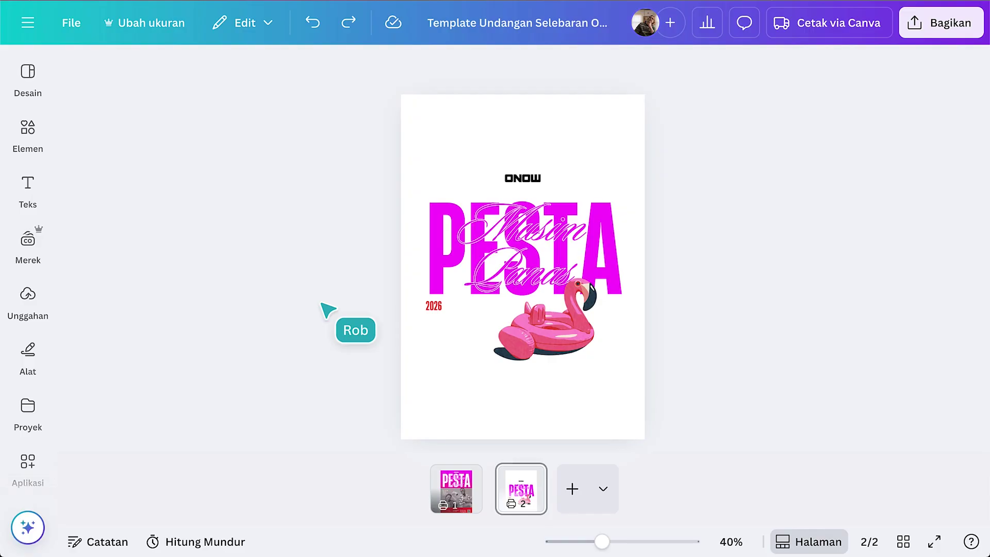
Resize page 2 to the Kartu Nama Bisnis (Horizontal) print size, 3,5 × 2 inci, and enlarge the grouped artwork on the card.
mouse_move(522, 495)
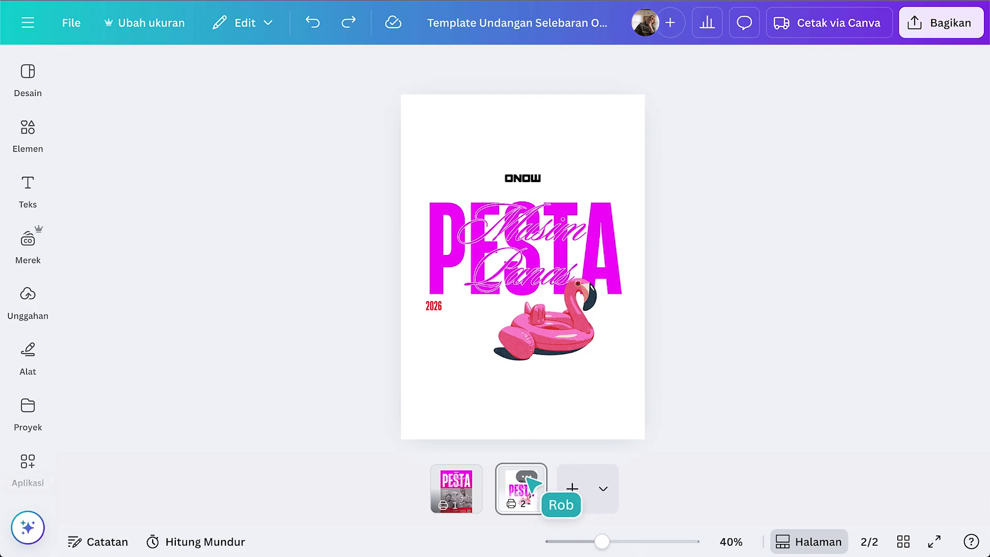
click(526, 476)
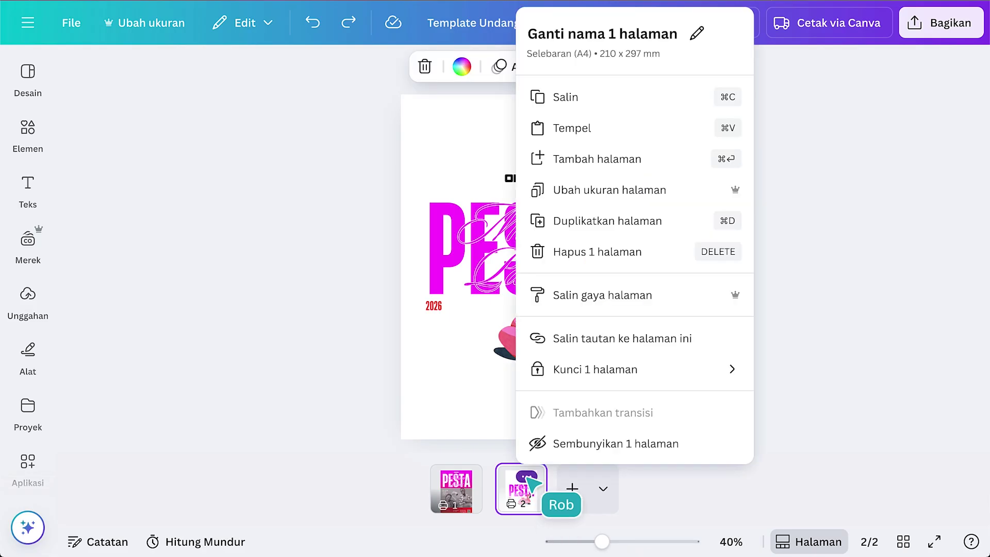
click(587, 194)
scroll(599, 309, down, 5)
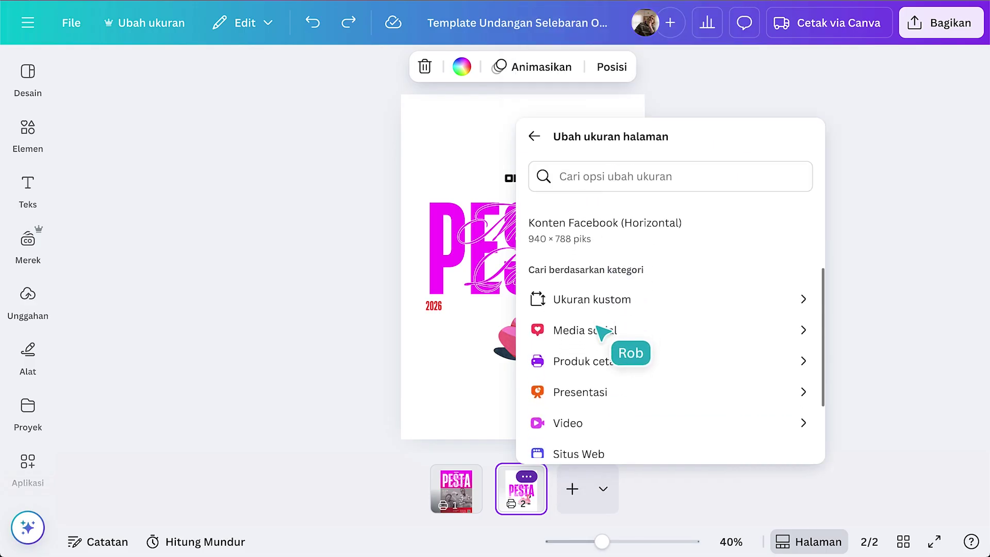
click(588, 351)
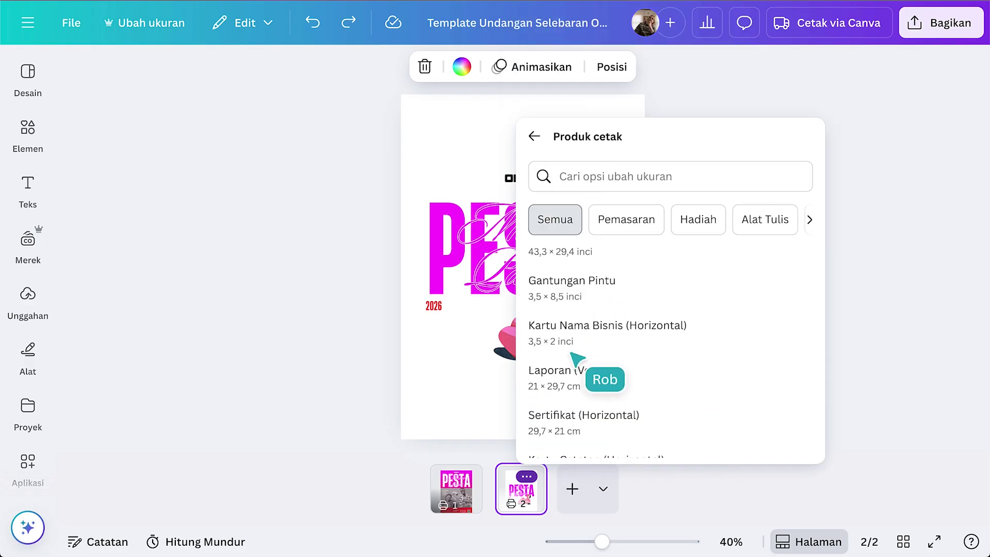
click(588, 326)
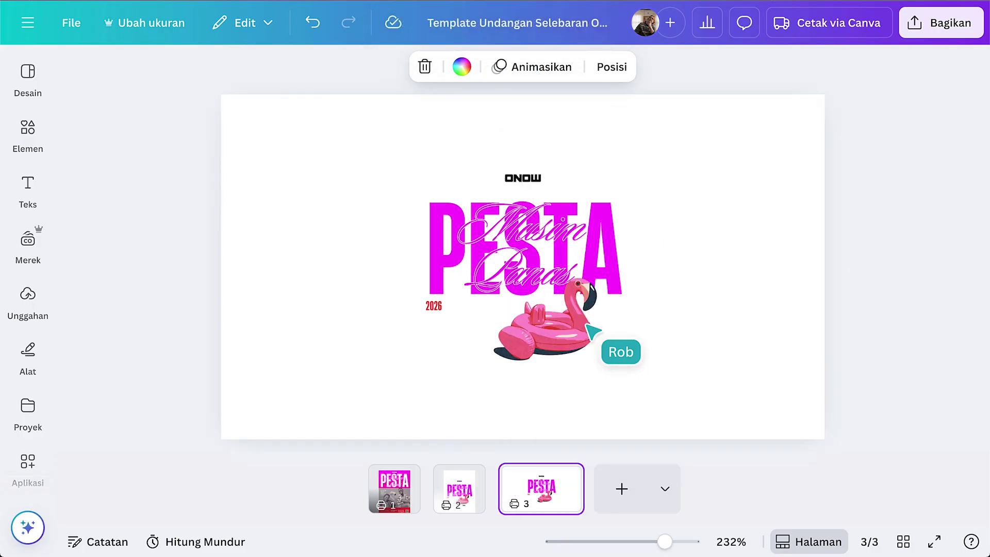
click(537, 290)
drag(635, 172, 684, 139)
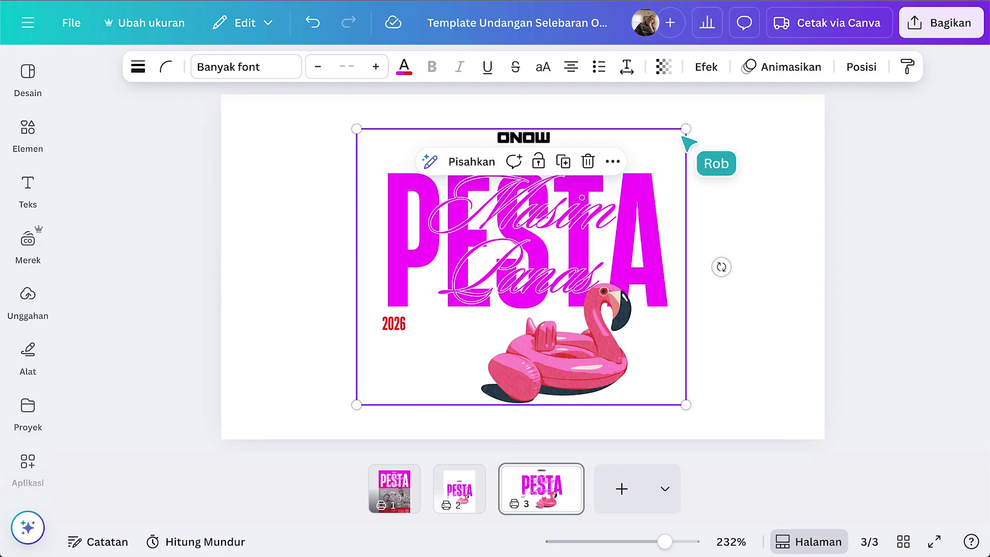
Select the print product sizes Cangkir, Kaus, Botol air mineral and Alas Gelas (Persegi) for resizing the design.
click(181, 27)
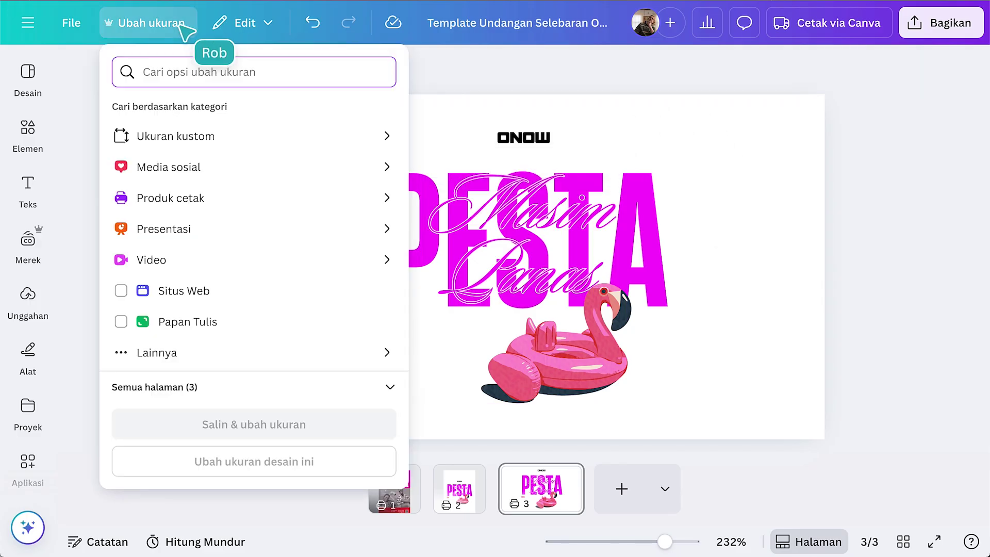
click(205, 200)
scroll(207, 203, down, 4)
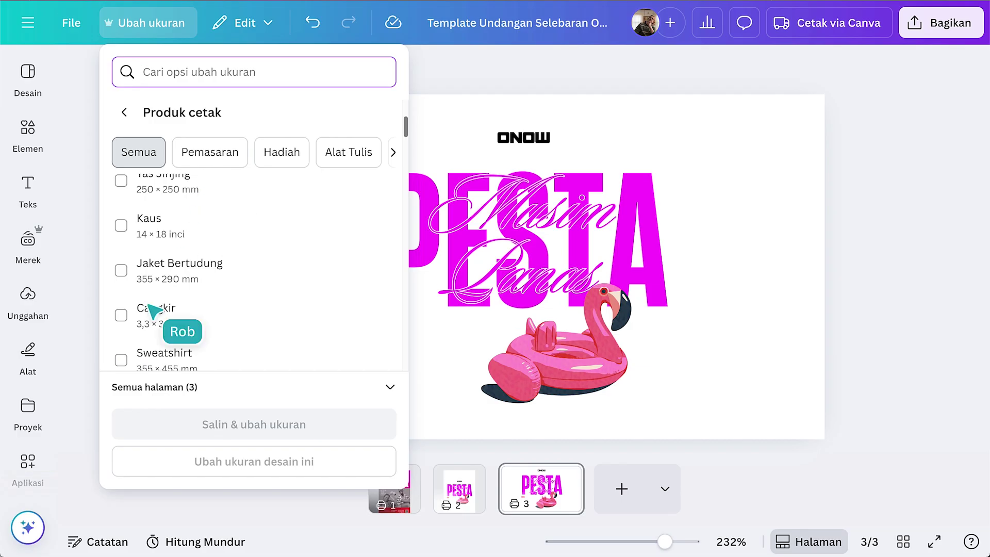
click(123, 315)
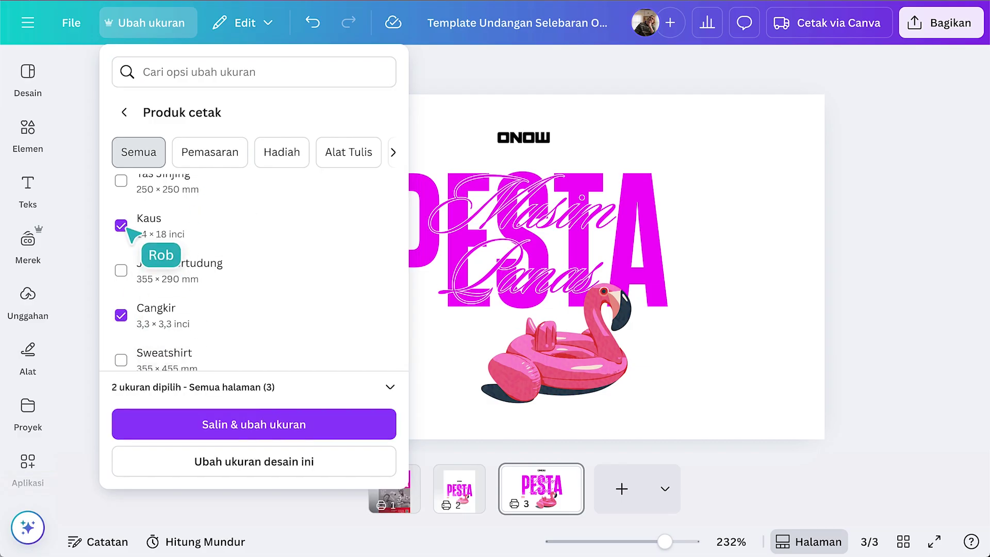
scroll(175, 353, down, 10)
scroll(171, 353, down, 4)
click(121, 285)
click(160, 338)
scroll(162, 341, down, 4)
click(133, 305)
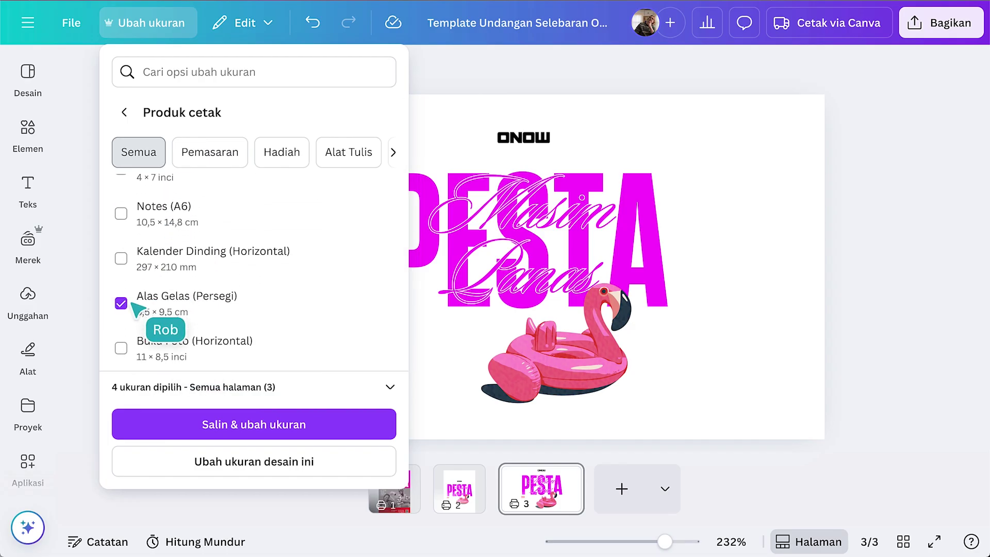
Limit the resize to page 3 (Halaman 3) only and run it for the selected product sizes.
click(241, 397)
click(274, 386)
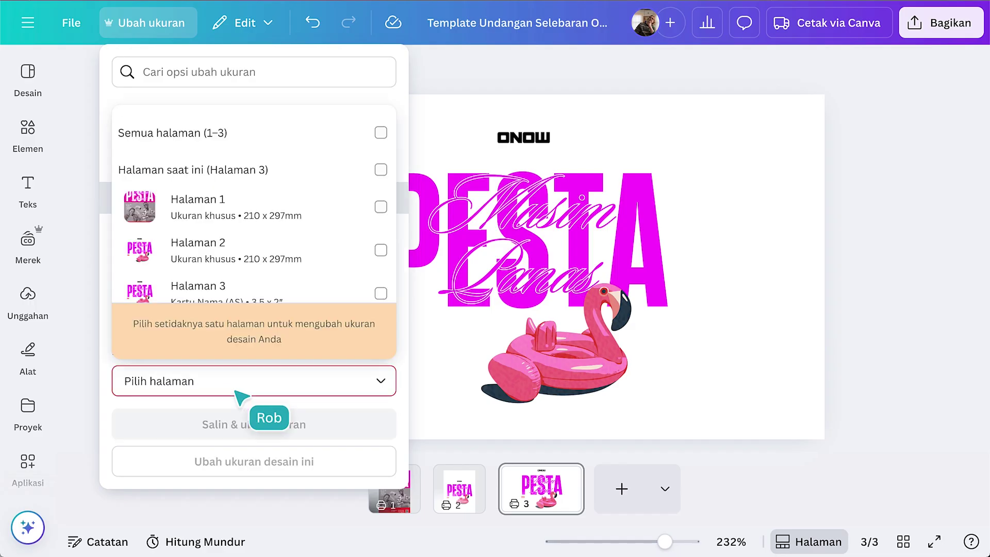
click(380, 294)
click(283, 336)
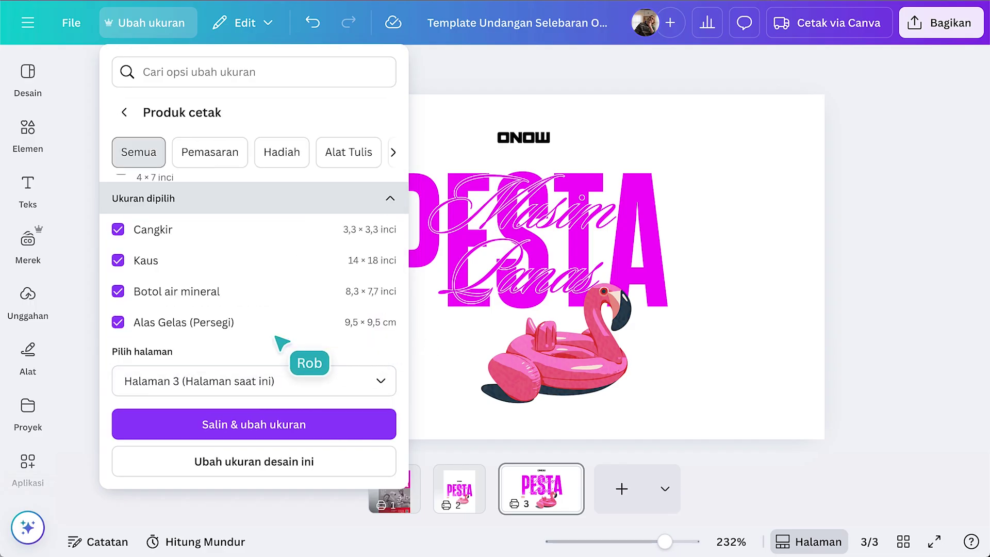
click(287, 465)
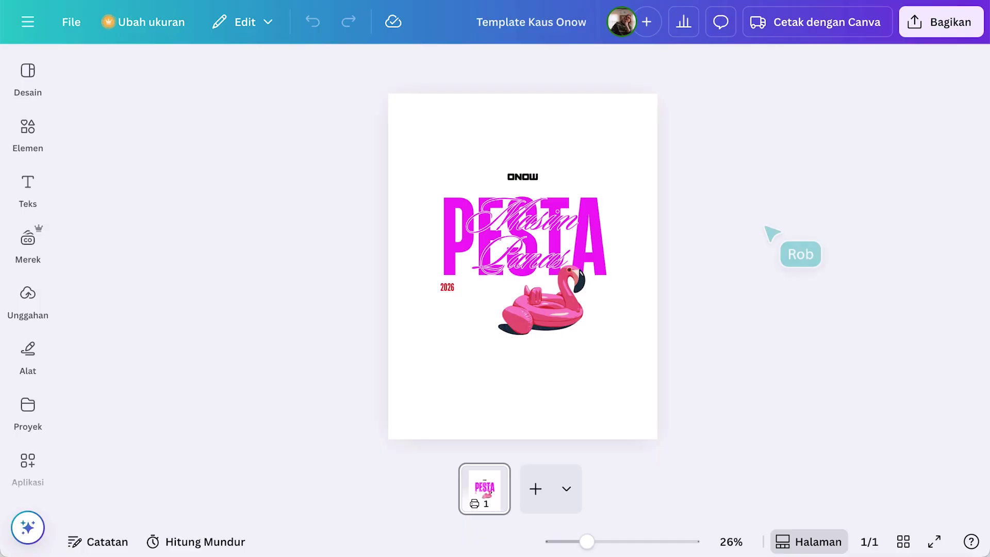
Open the print options for the T-shirt design and browse its mockups, selecting a full-length back view.
click(836, 30)
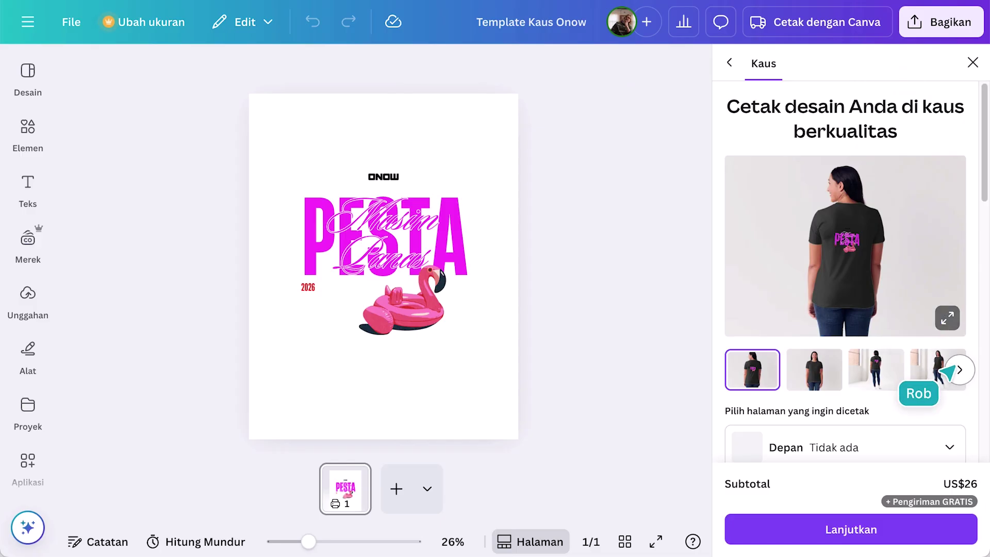
click(959, 370)
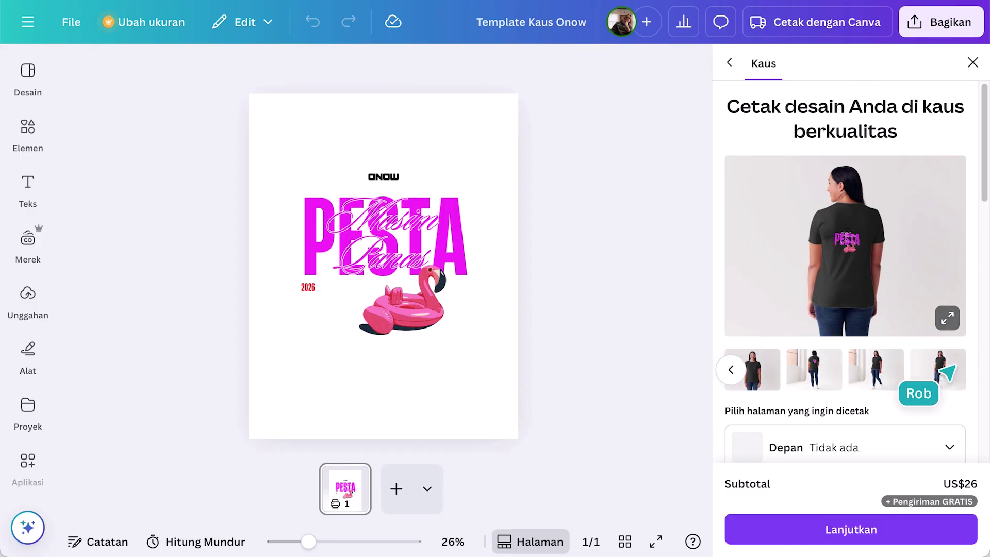
click(827, 367)
Configure the shirt as Pria, try several colours before choosing Putih, and pick size L.
scroll(809, 441, down, 6)
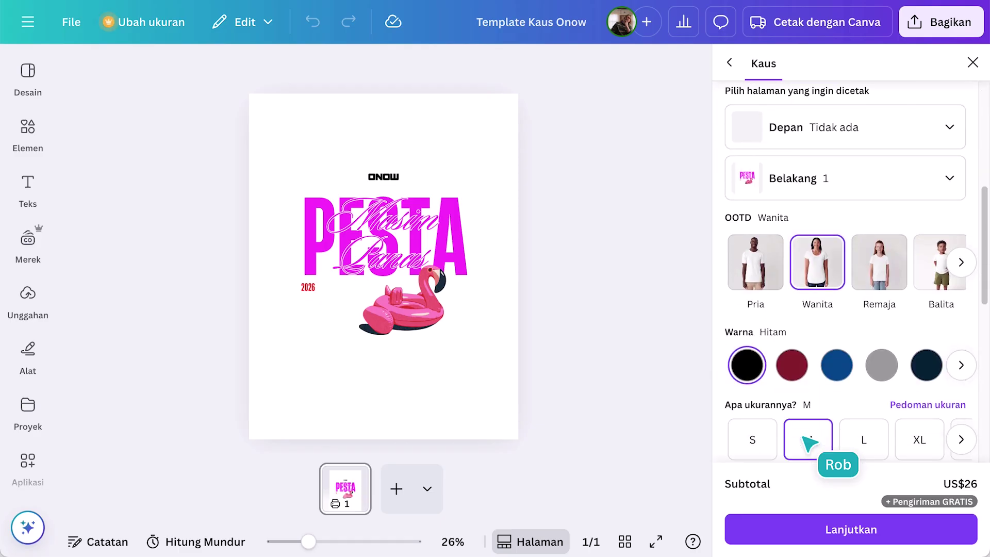
click(759, 264)
click(804, 364)
click(834, 363)
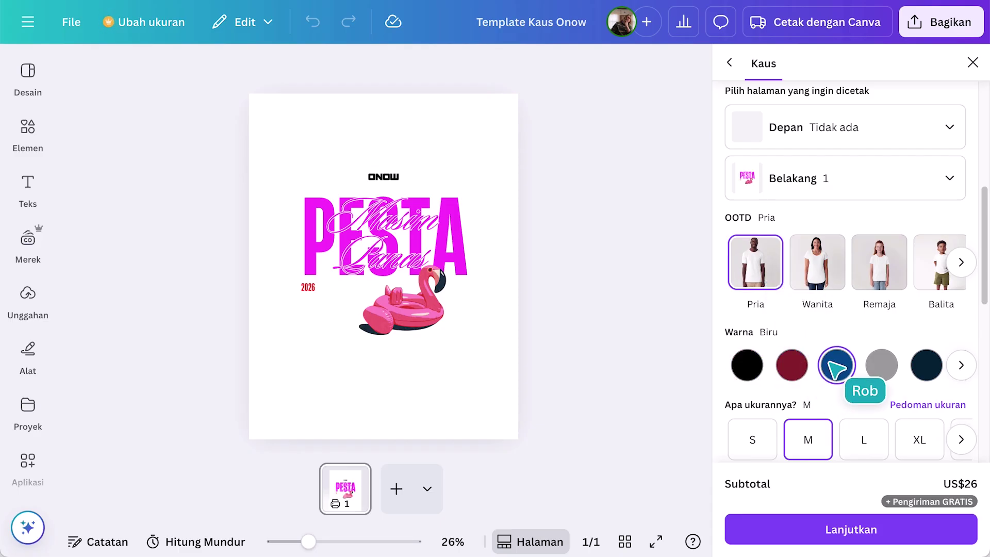
click(949, 366)
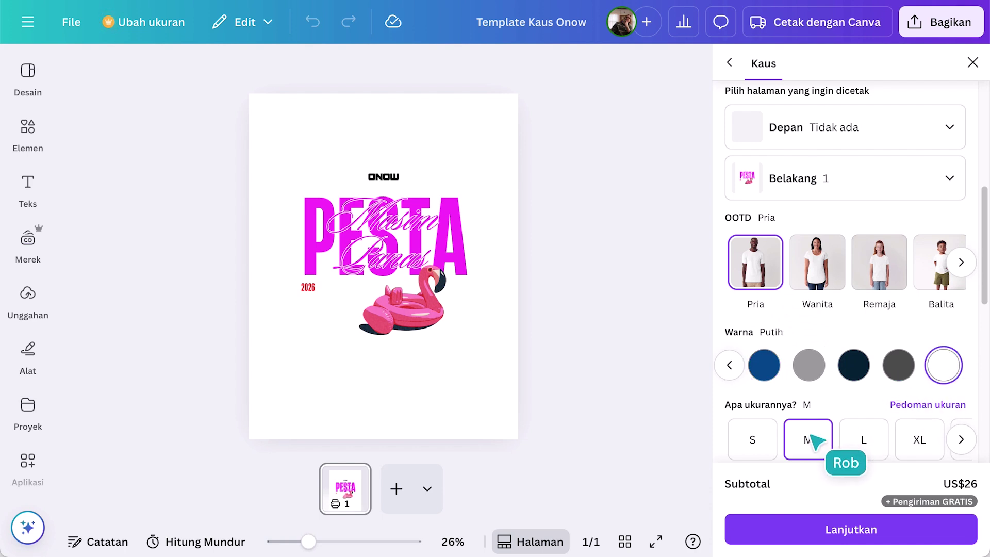
click(765, 436)
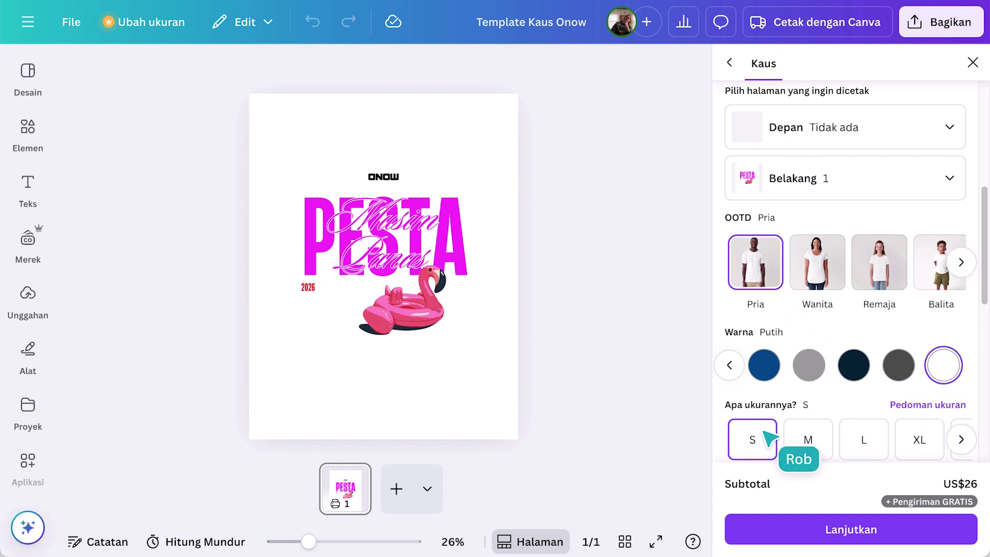
click(867, 436)
Examine the shirt's quantity prices, print details and updated mockup, leaving the quantity at 1 Kaus.
scroll(856, 335, down, 9)
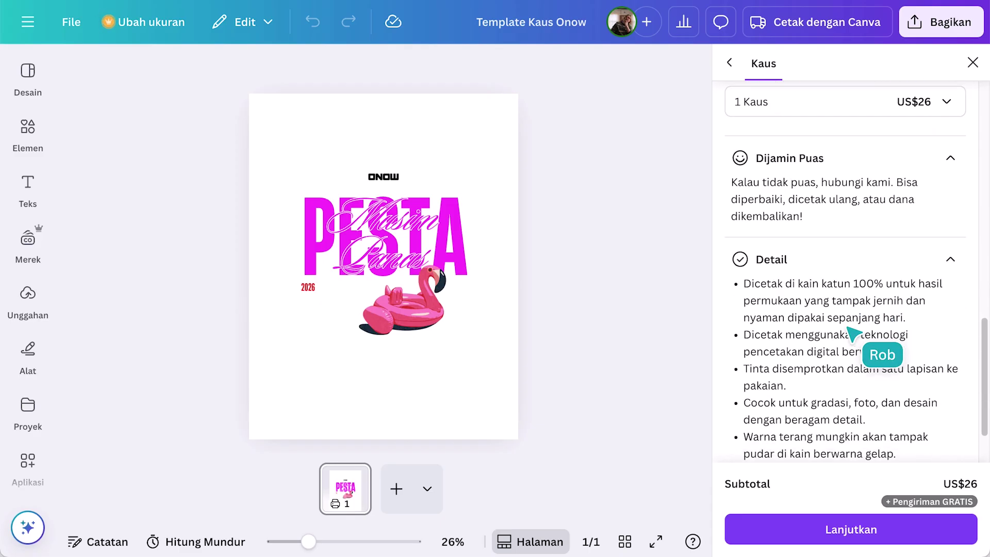
click(825, 102)
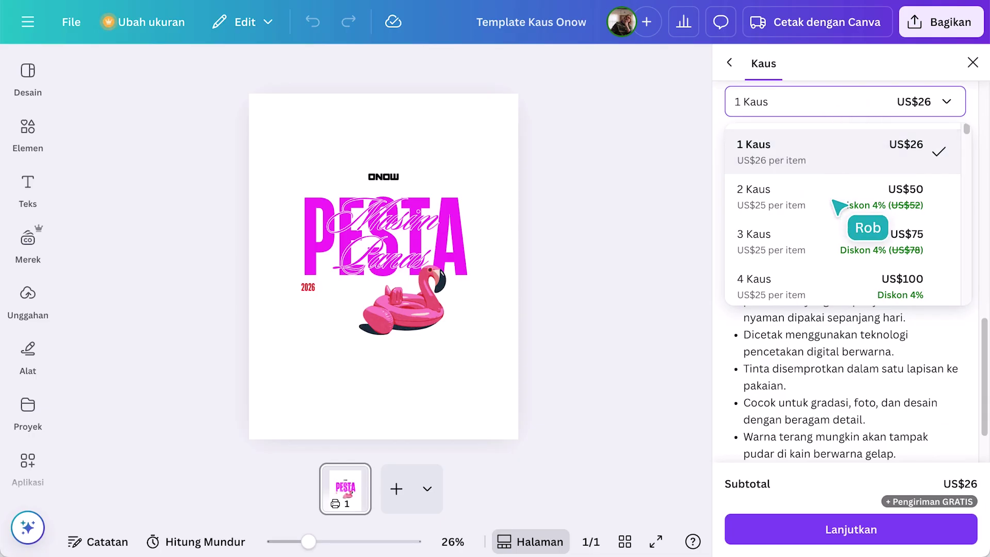
click(826, 108)
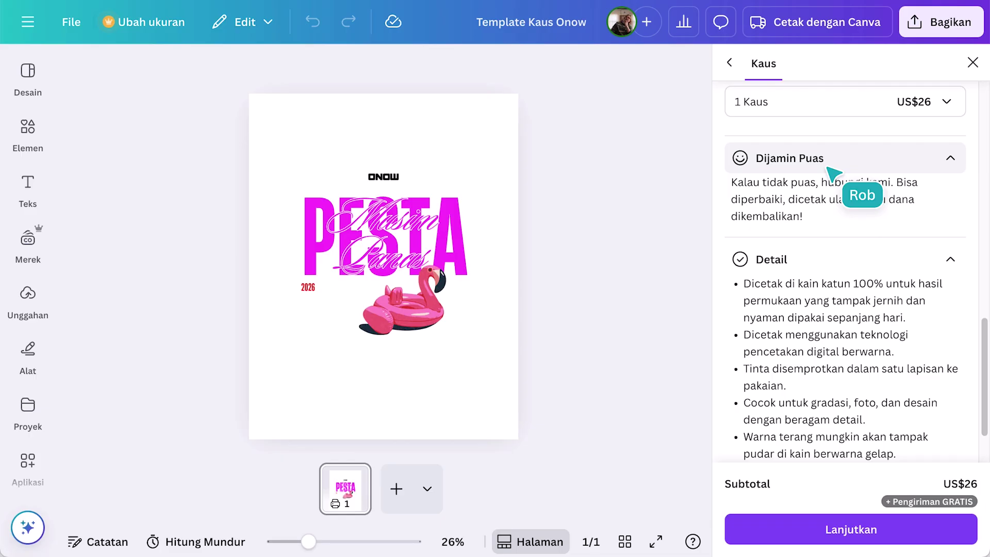
scroll(840, 137, up, 10)
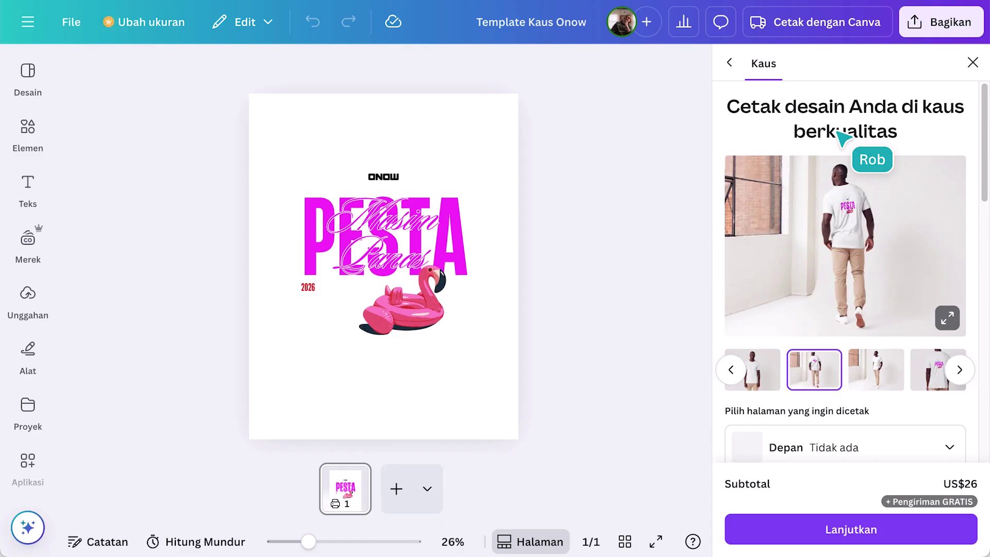
Check which design pages can be printed on the shirt's front (Depan) and close the print options.
scroll(866, 154, down, 5)
click(876, 226)
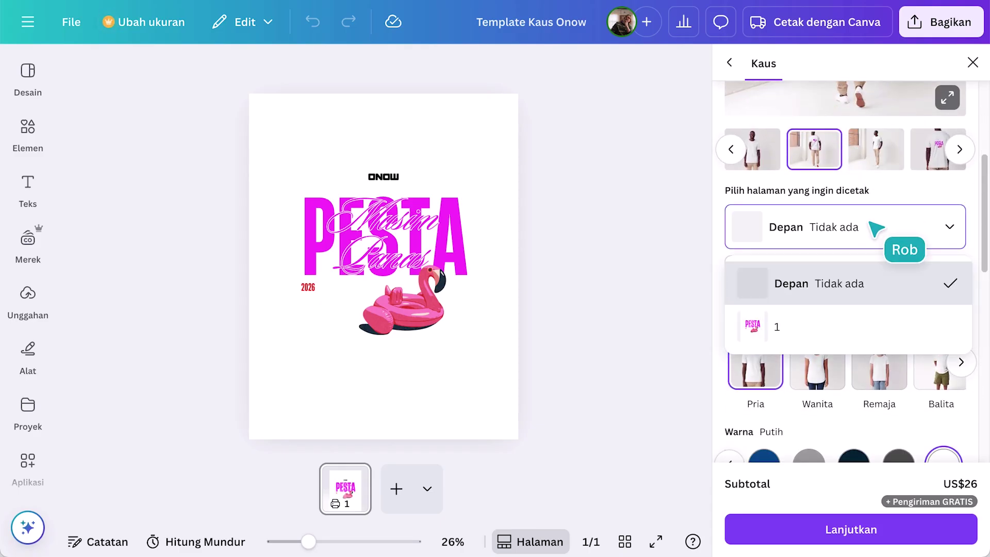
click(874, 226)
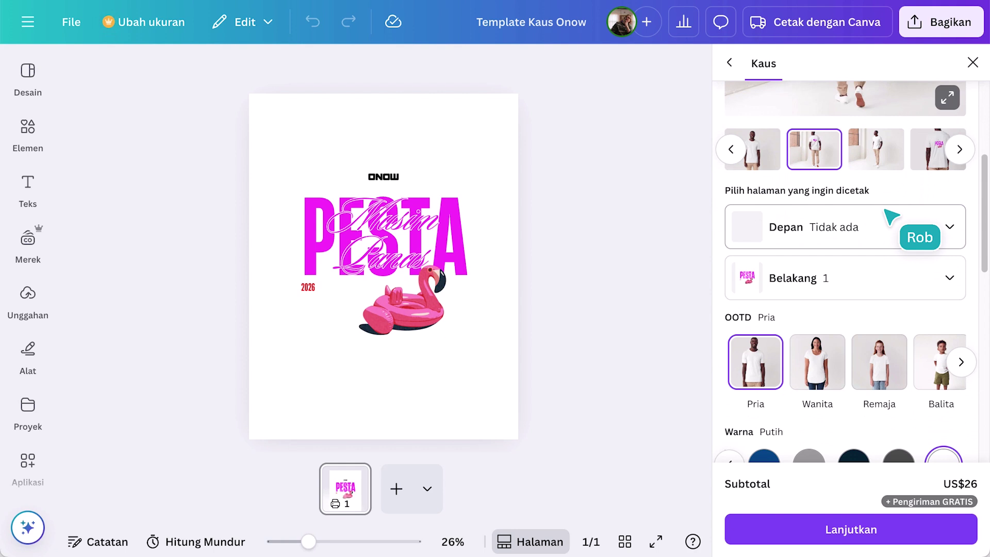
click(971, 63)
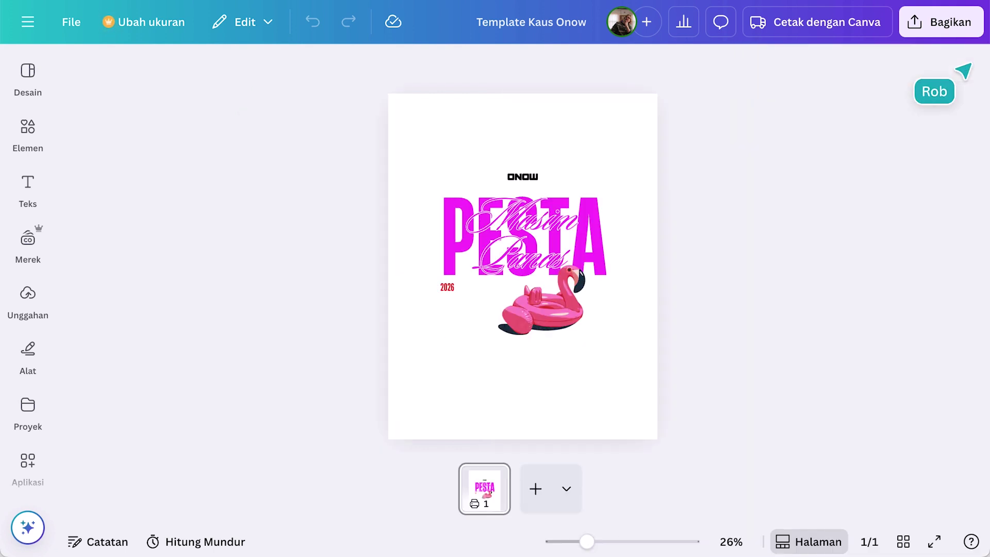
Add a blank second page to the T-shirt design and place the black ONOW brand logo in its upper part.
click(539, 487)
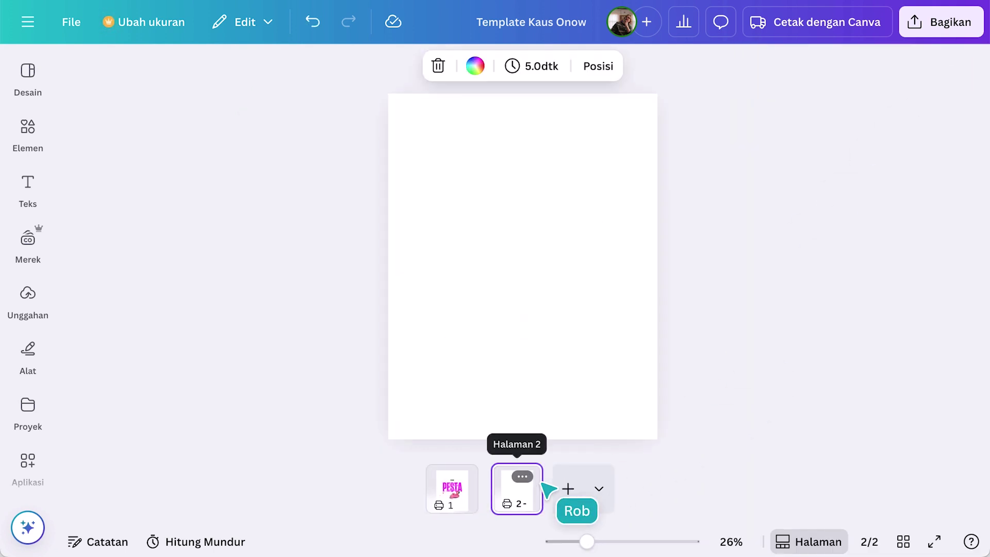
click(31, 240)
drag(203, 289, 627, 204)
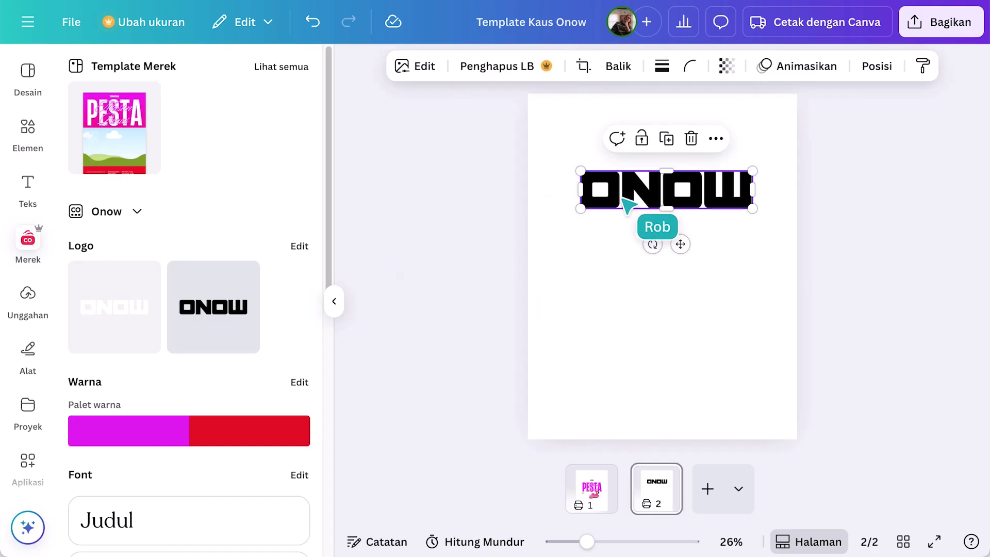
click(334, 302)
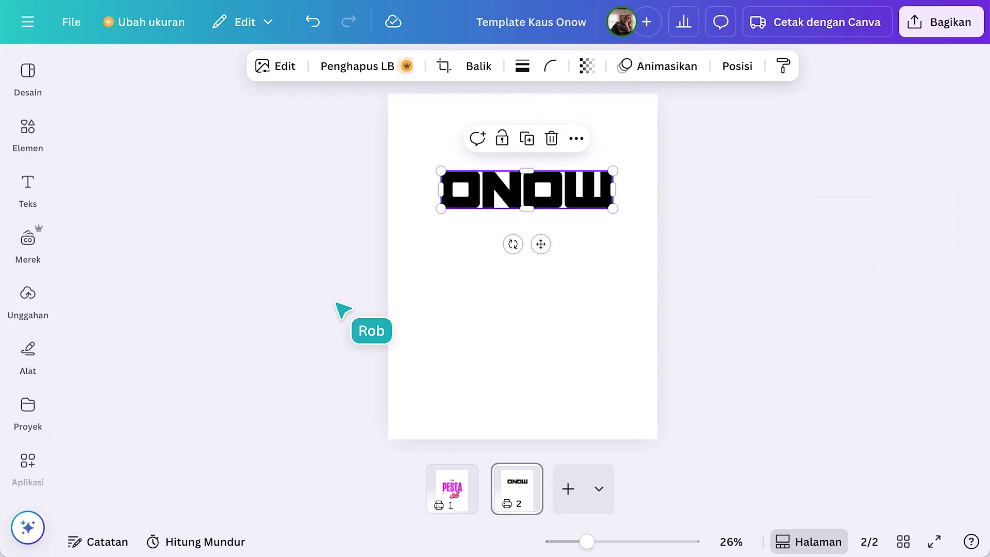
Copy the flamingo float graphic from page 1 onto page 2, below the ONOW logo.
click(452, 487)
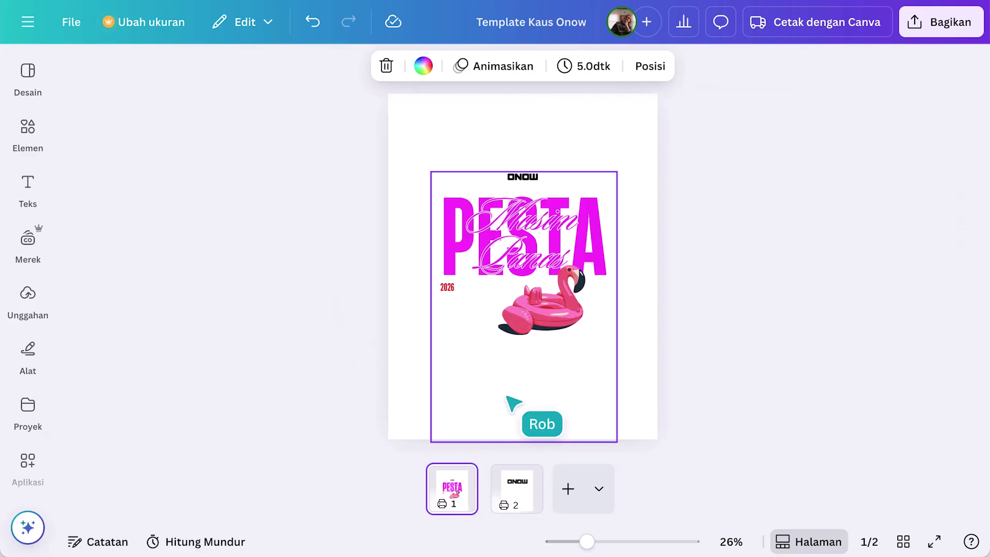
click(541, 320)
key(ctrl+c)
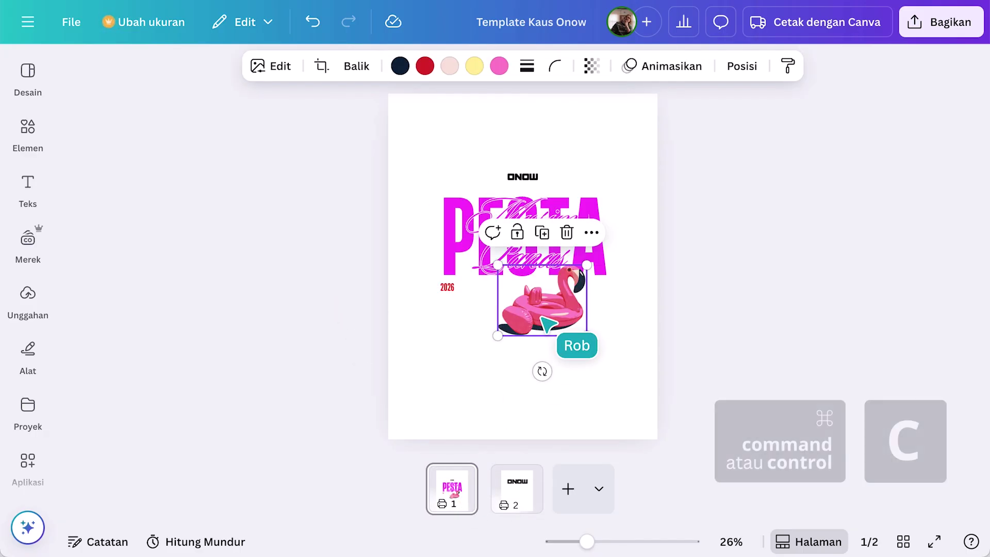
click(518, 493)
key(ctrl+v)
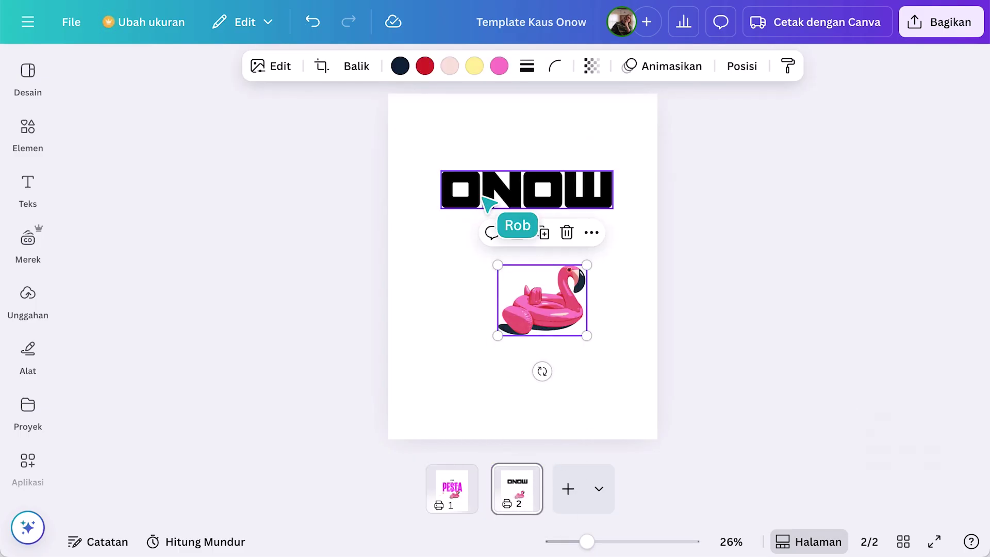
Shrink the ONOW logo and flamingo float on page 2, place the logo just above the flamingo's body, and select both.
click(485, 204)
drag(441, 171, 535, 286)
click(581, 211)
shift+click(565, 309)
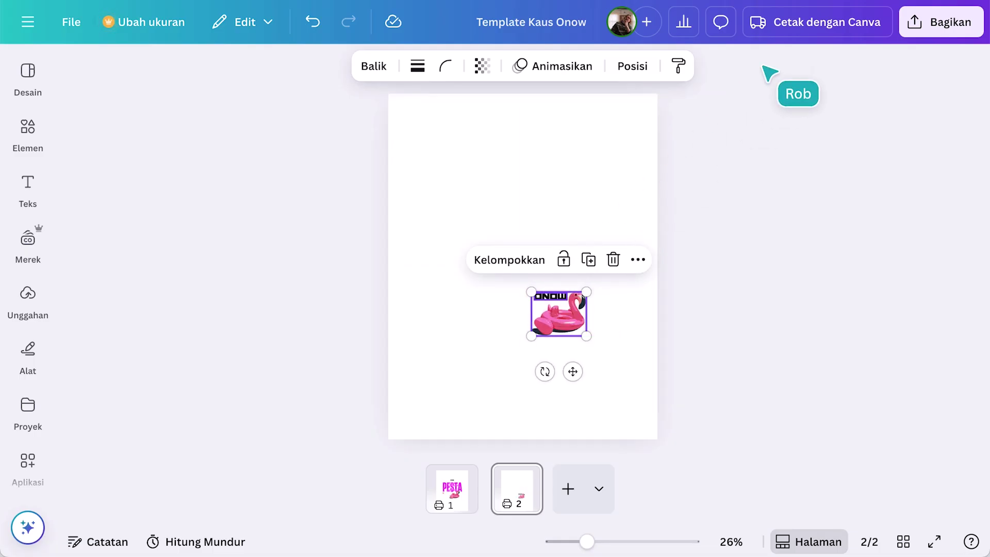
In the T-shirt print options, assign page 2 to the front (Depan) and page 1 to the back (Belakang).
click(804, 29)
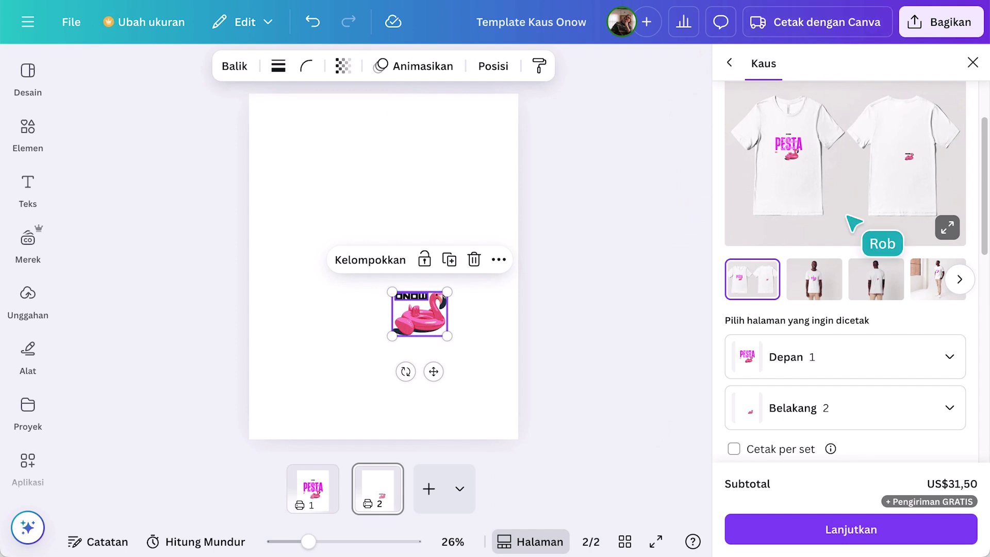
click(860, 358)
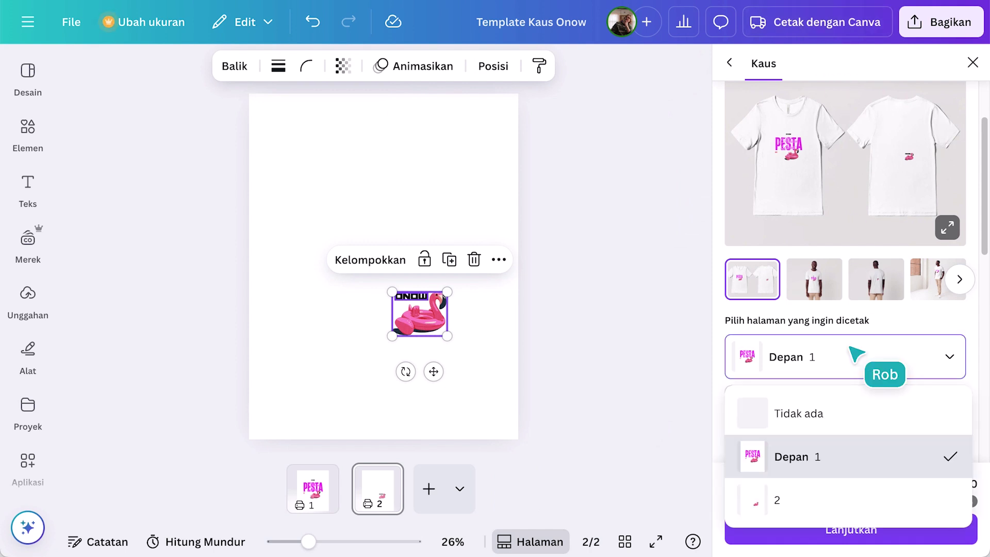
click(832, 496)
click(874, 406)
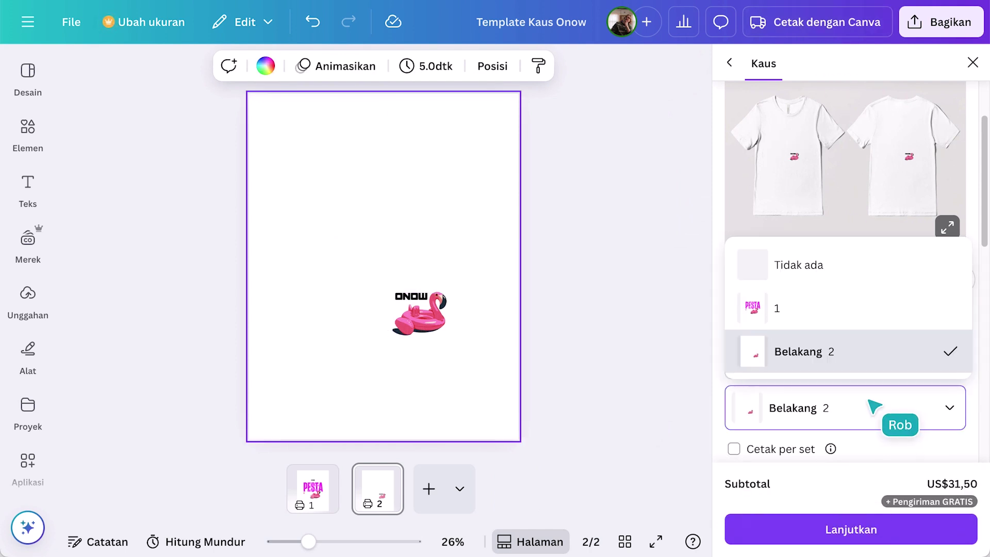
click(871, 317)
Move the ONOW logo and flamingo together to the upper-right area of page 2 as a small chest print.
drag(367, 265, 477, 356)
drag(427, 329, 460, 153)
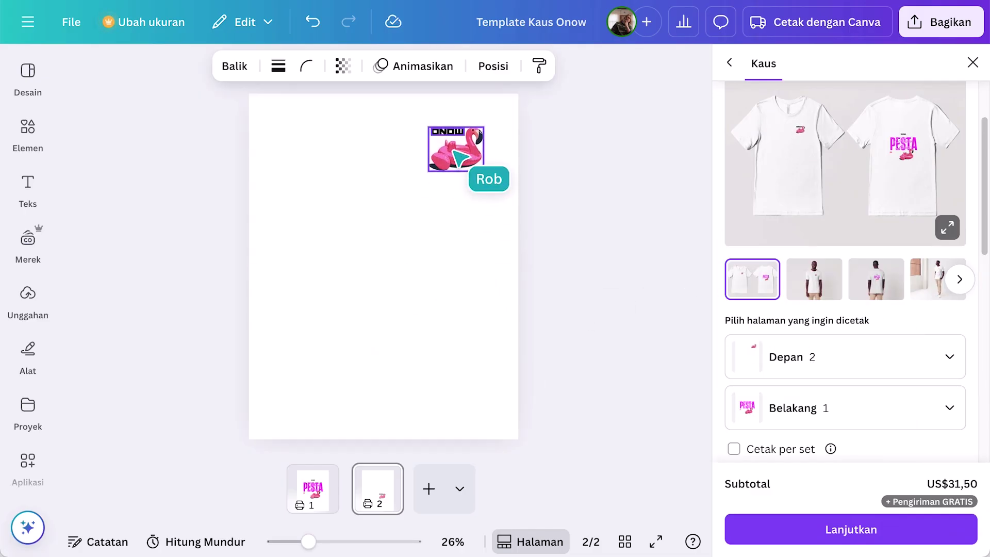
Examine the enlarged model mockups of the T-shirt, checking the chest print and the back print.
click(959, 279)
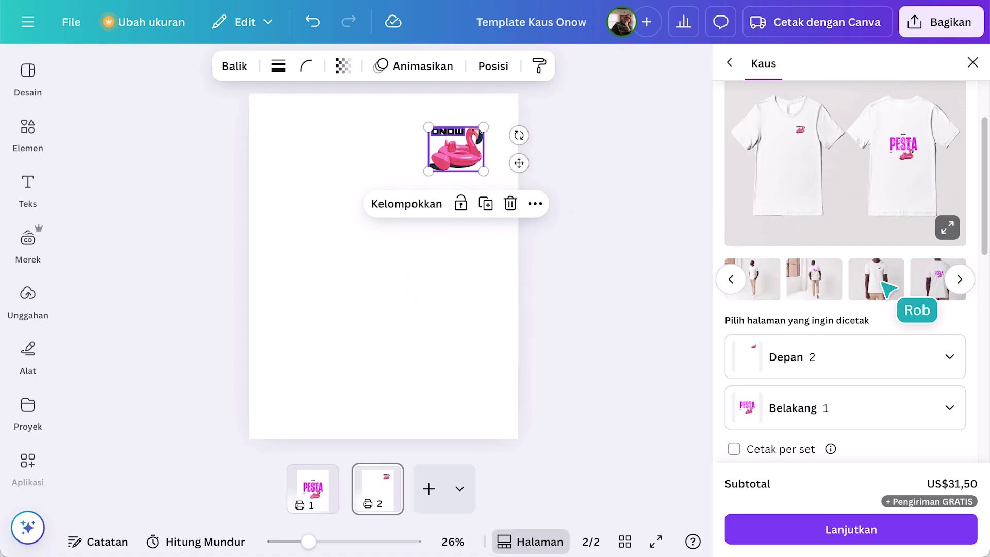
click(762, 281)
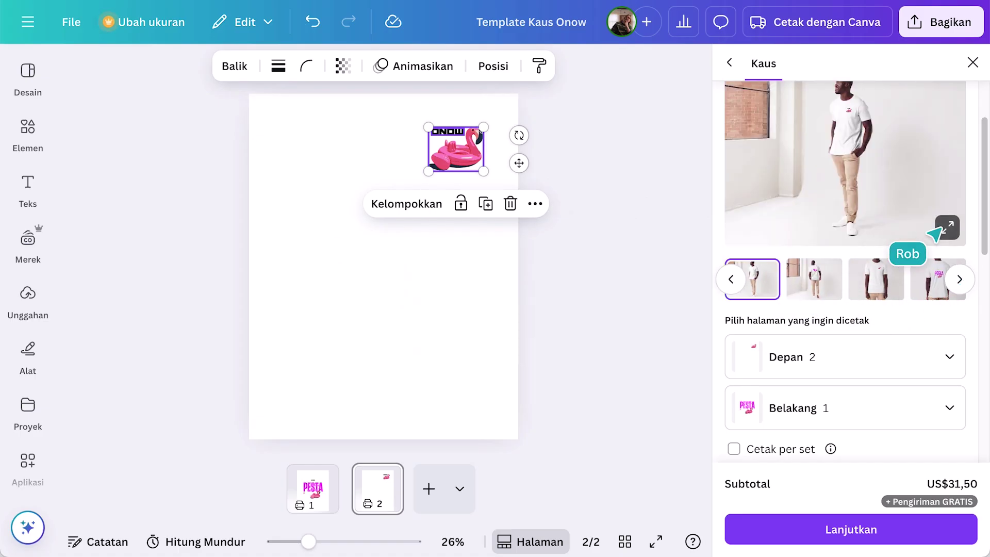
click(946, 227)
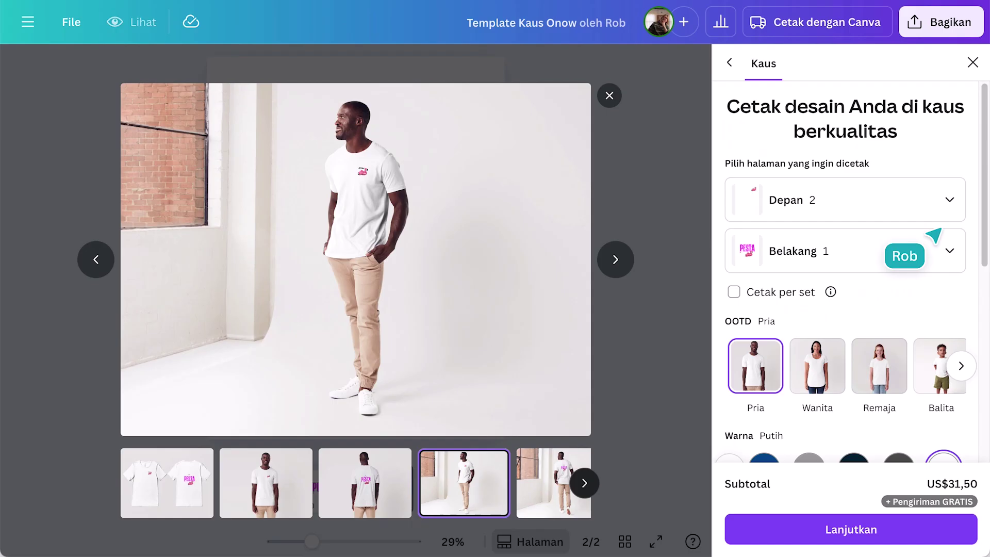
click(615, 259)
click(616, 260)
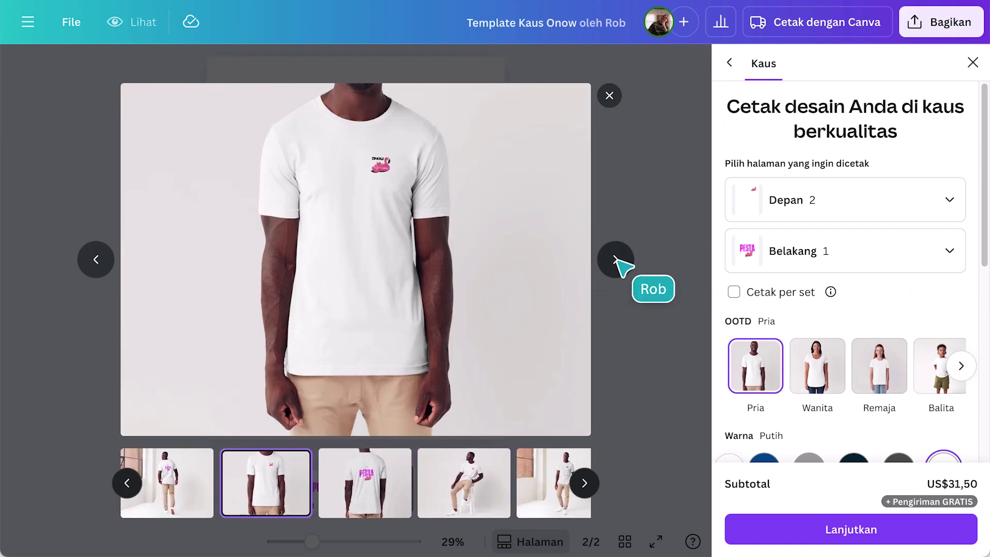
click(616, 259)
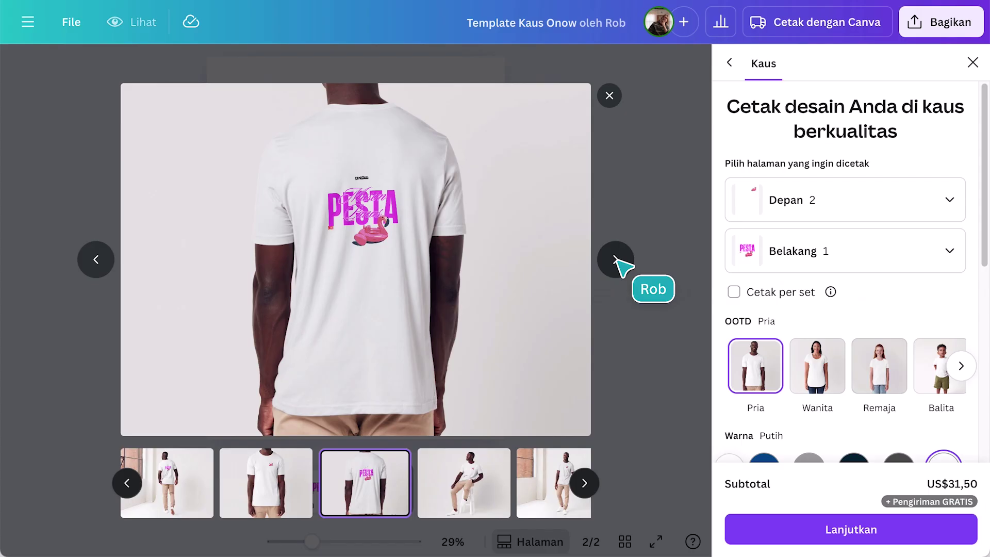
click(616, 260)
click(616, 259)
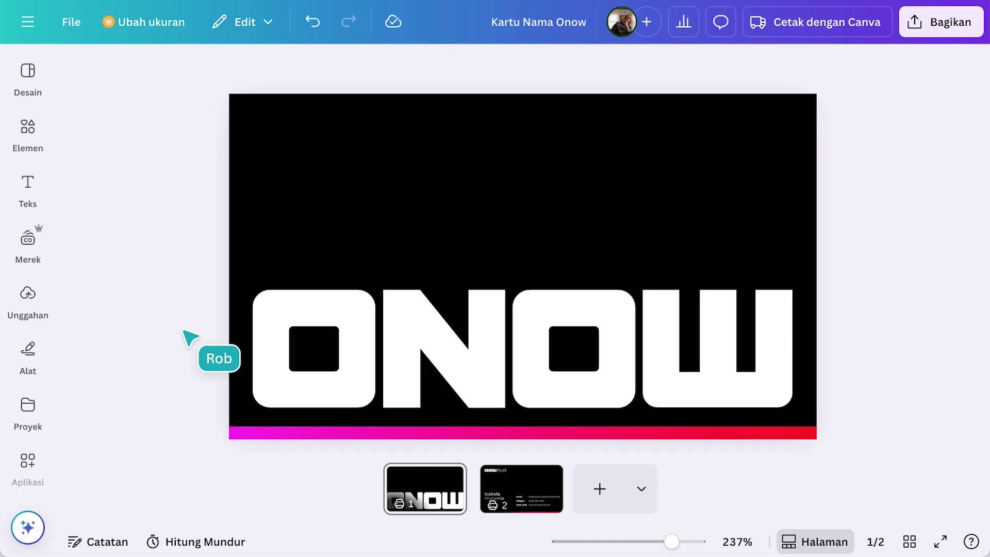
On page 2 of the Kartu Nama Onow business card, start Buat banyak and connect range A2:C8 of the Onow sheet.
click(527, 492)
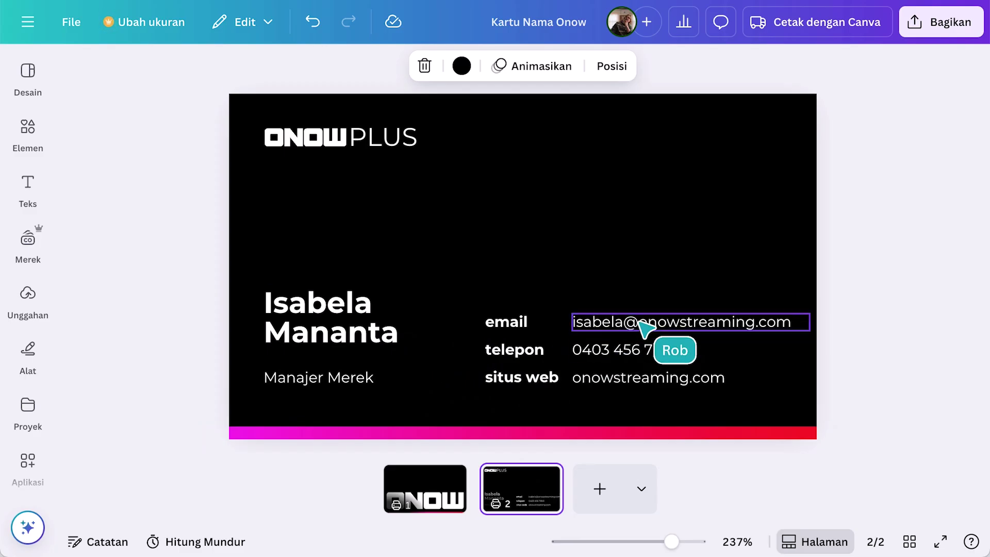
click(32, 470)
scroll(172, 475, down, 10)
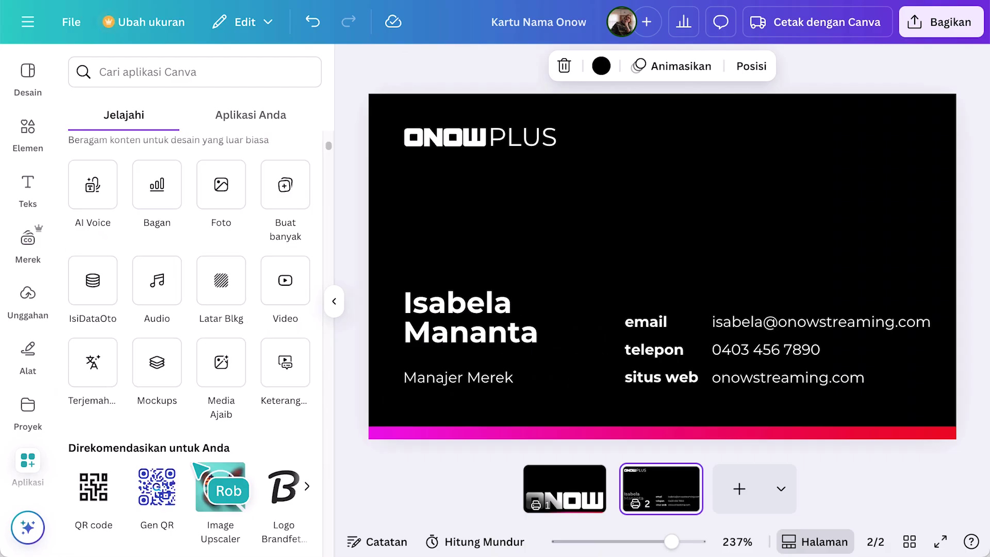
click(289, 196)
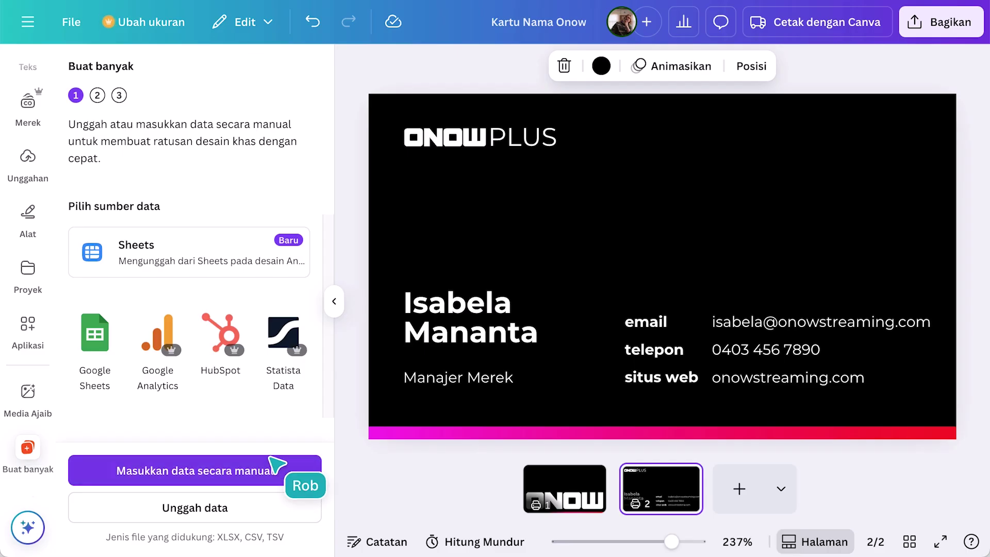
click(151, 246)
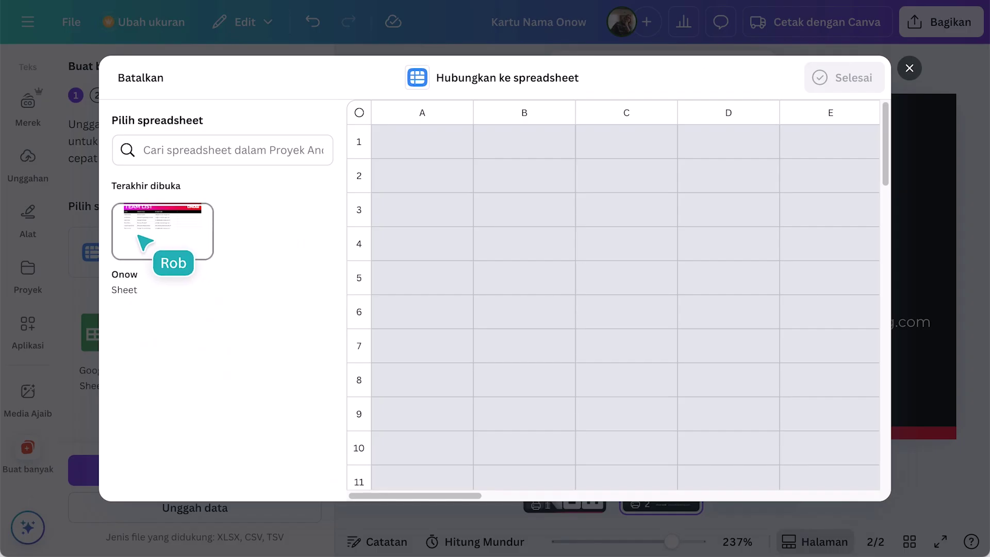
click(142, 241)
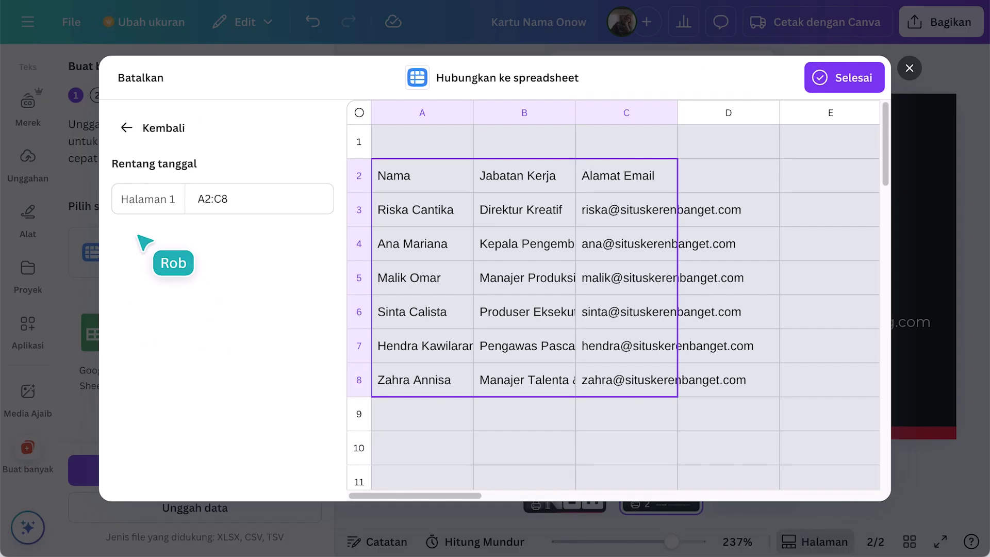
click(831, 77)
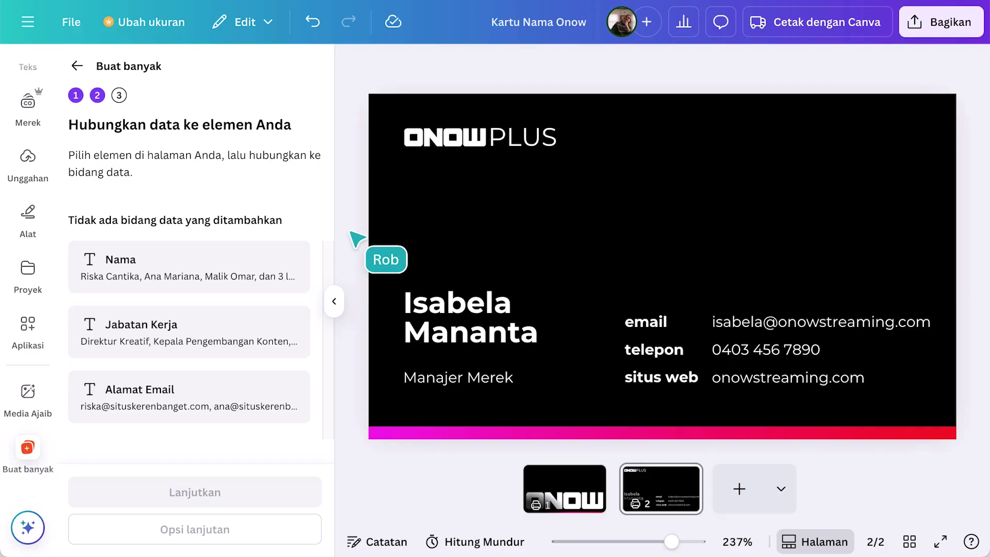
Link the card's full-name text to the Nama data field and its job title text to Jabatan Kerja.
right_click(453, 307)
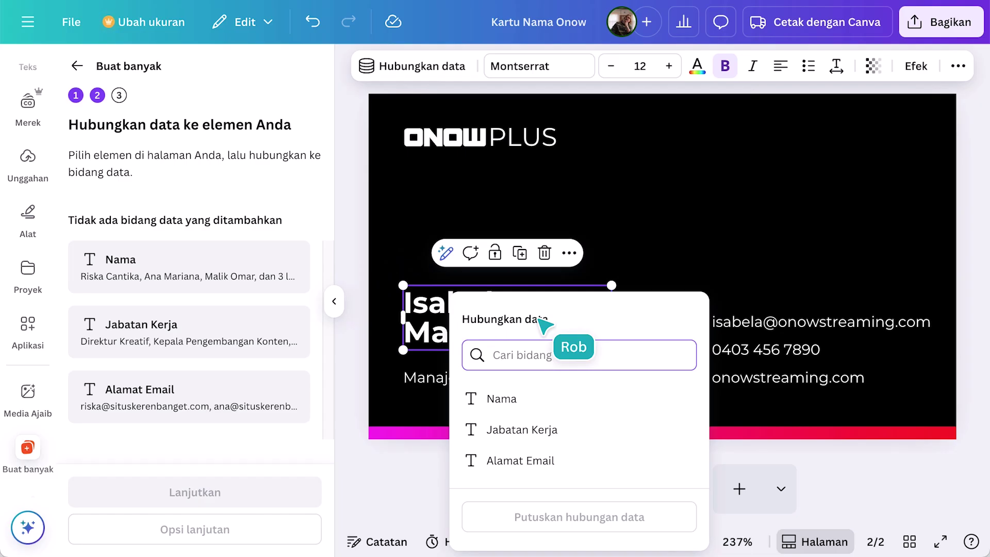
click(540, 405)
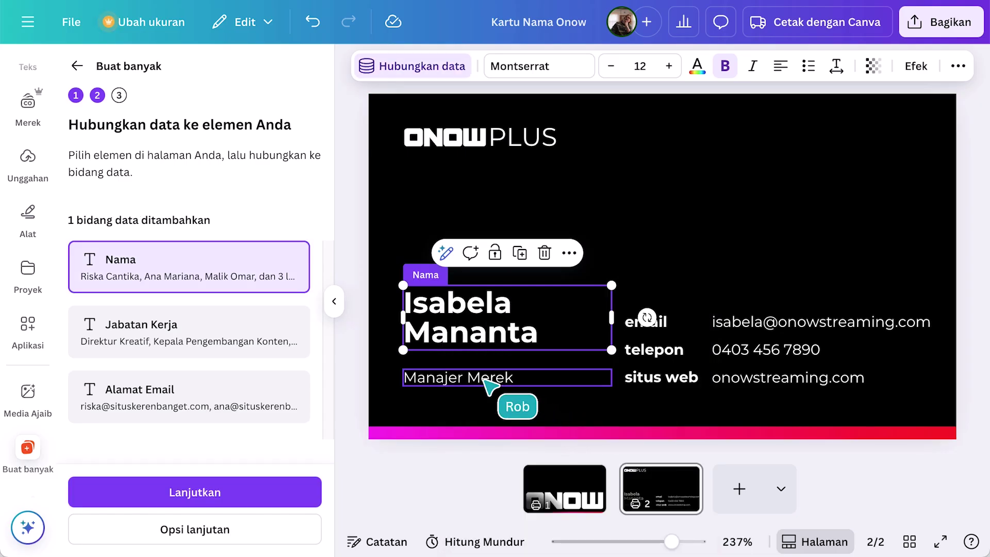
click(490, 391)
click(417, 66)
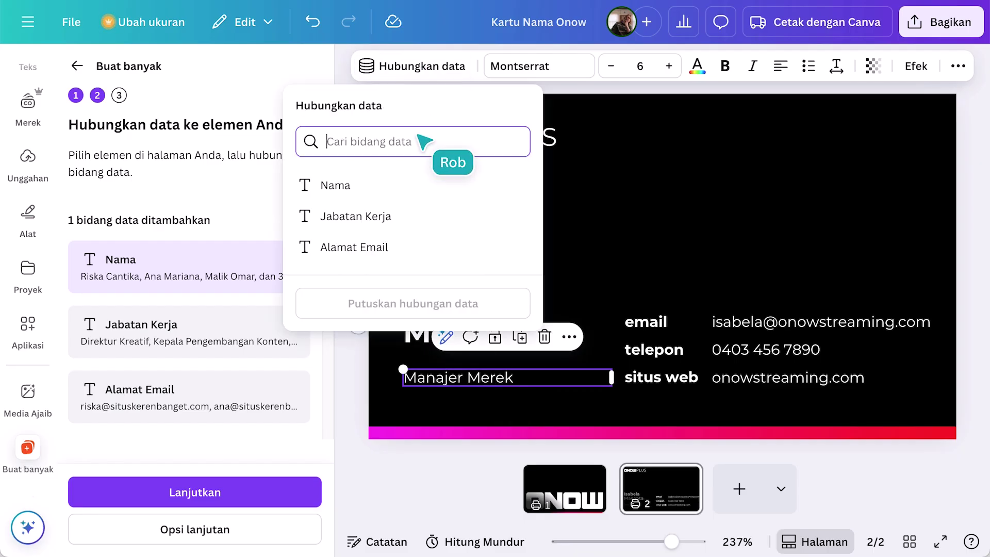
click(431, 216)
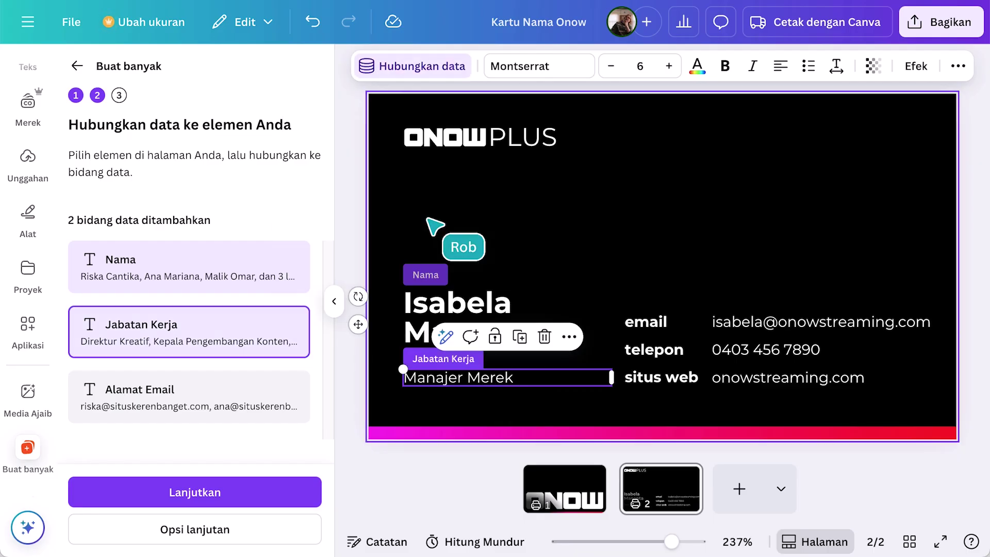
Link the card's email address text to the Alamat Email data field and continue to applying the data.
click(743, 322)
click(442, 70)
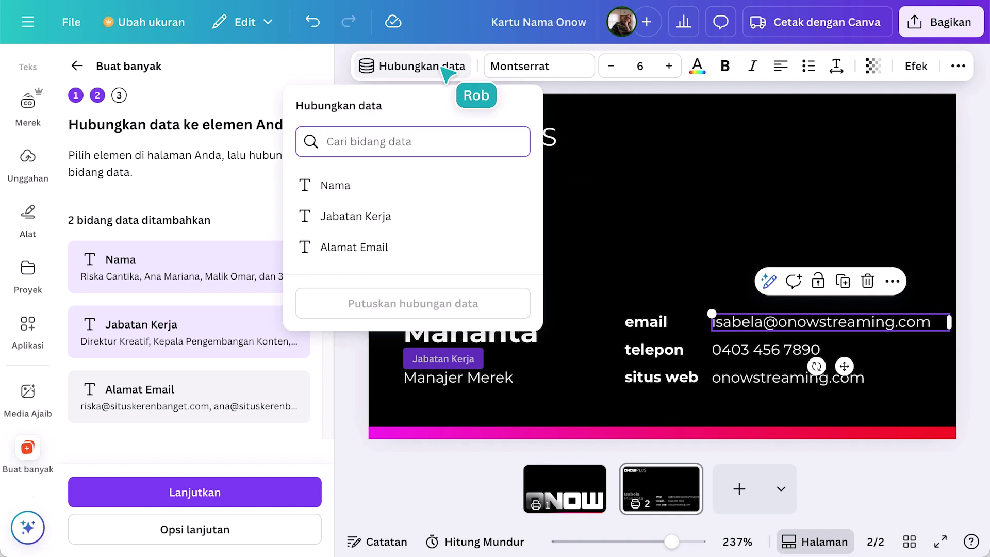
click(437, 249)
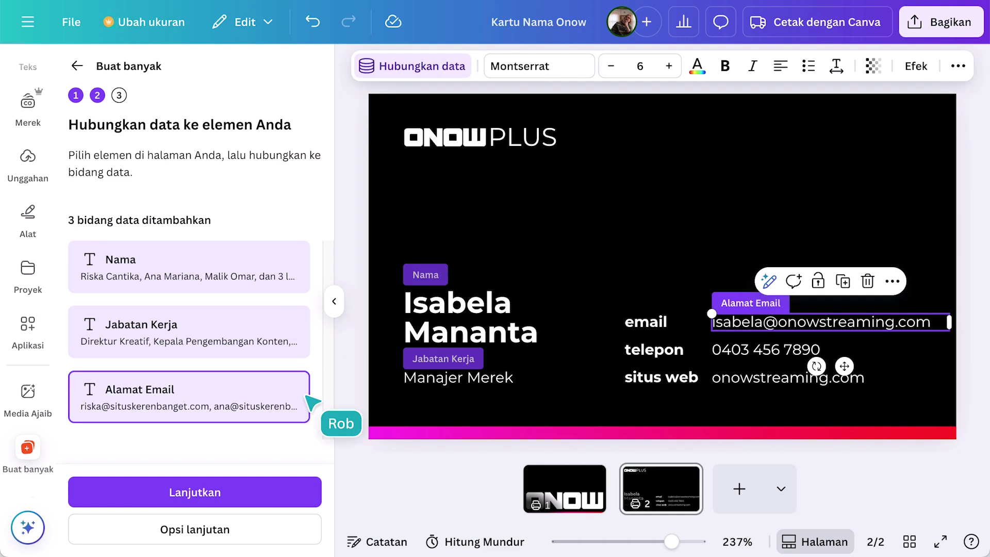
click(211, 493)
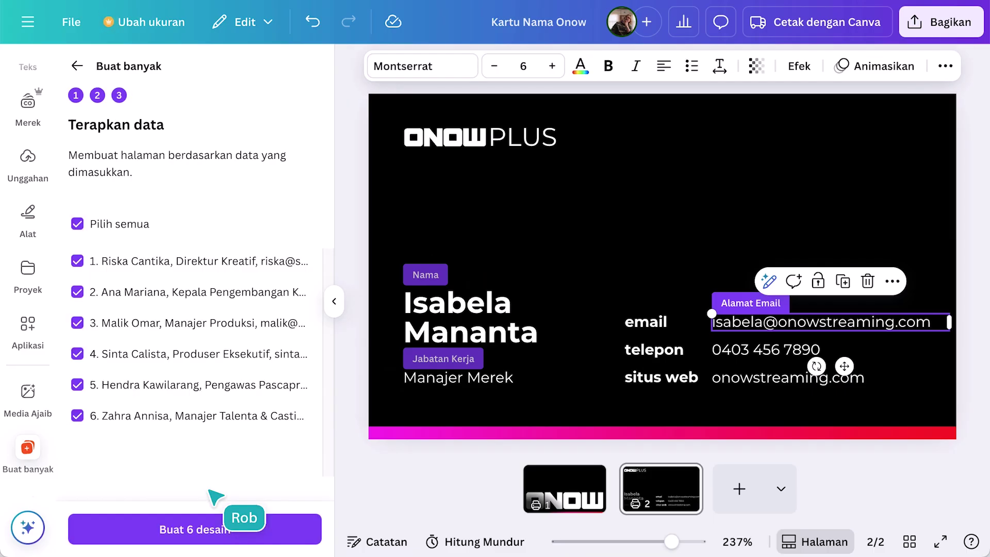